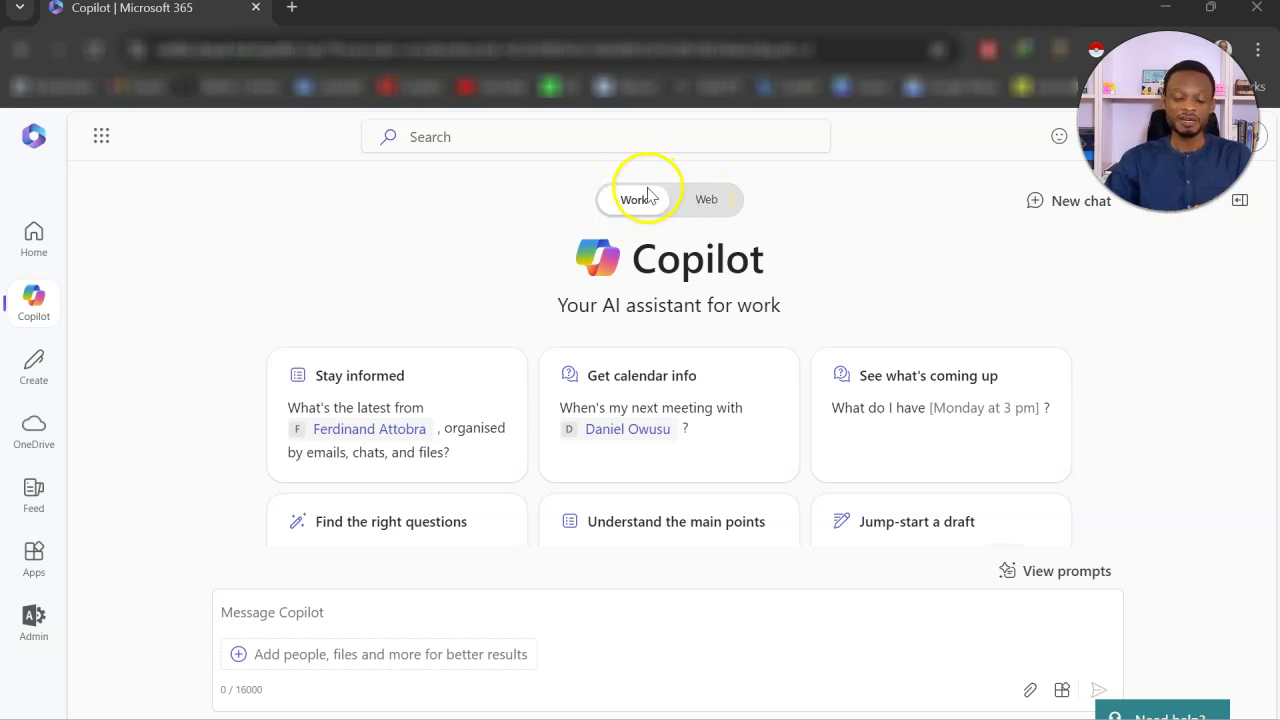
Step: Clear the sample prompt, then paste and send the request for a data analytics presentation
click(466, 357)
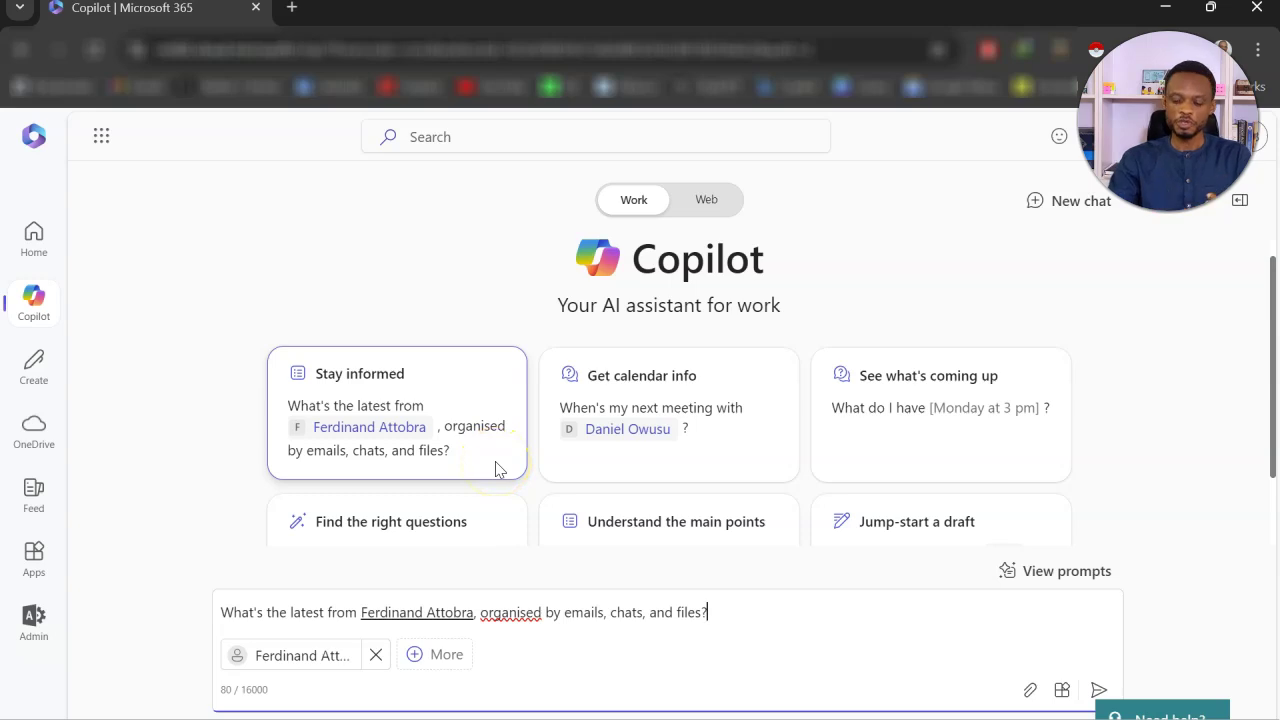
key(BackSpace)
key(BackSpace)
key(BackSpace)
key(BackSpace)
key(BackSpace)
key(BackSpace)
key(BackSpace)
key(BackSpace)
key(BackSpace)
key(BackSpace)
key(BackSpace)
key(BackSpace)
key(BackSpace)
key(BackSpace)
key(BackSpace)
key(BackSpace)
key(BackSpace)
key(BackSpace)
key(BackSpace)
key(BackSpace)
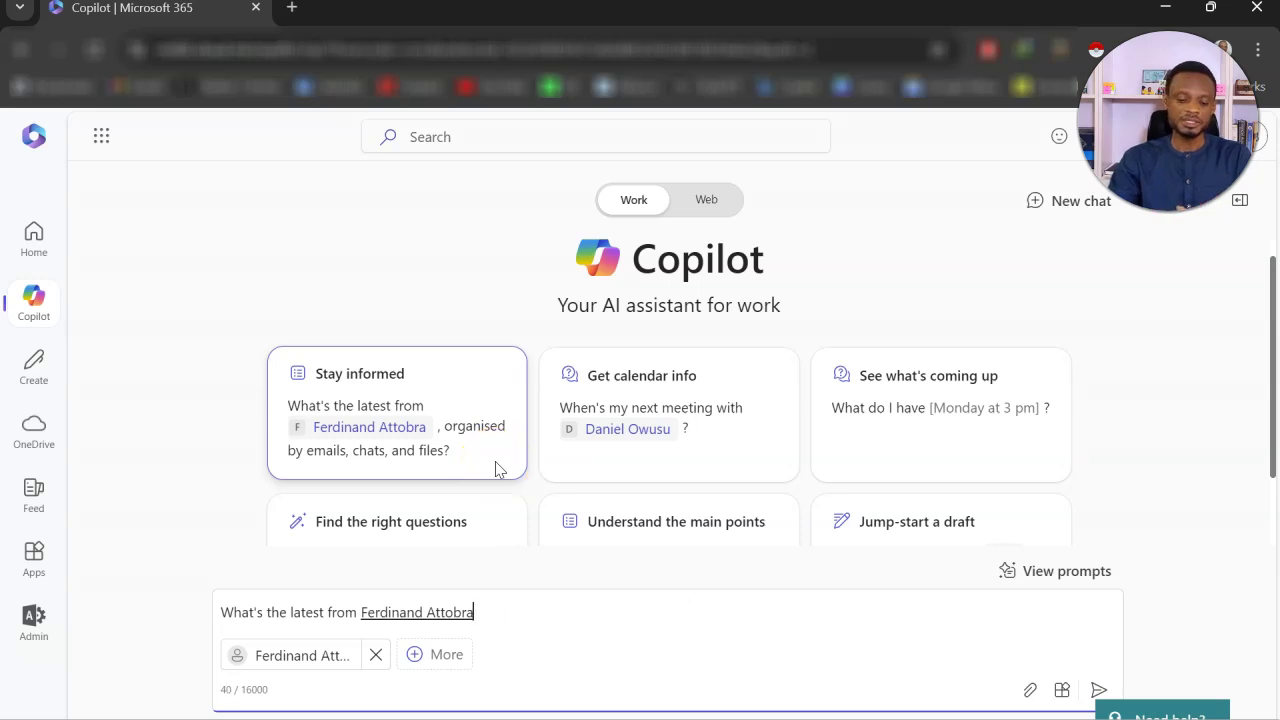
key(BackSpace)
key(BackSpace)
key(BackSpace)
key(BackSpace)
key(BackSpace)
key(BackSpace)
key(BackSpace)
key(BackSpace)
key(BackSpace)
key(BackSpace)
key(BackSpace)
key(BackSpace)
key(BackSpace)
key(BackSpace)
key(BackSpace)
key(BackSpace)
key(BackSpace)
key(BackSpace)
key(BackSpace)
key(BackSpace)
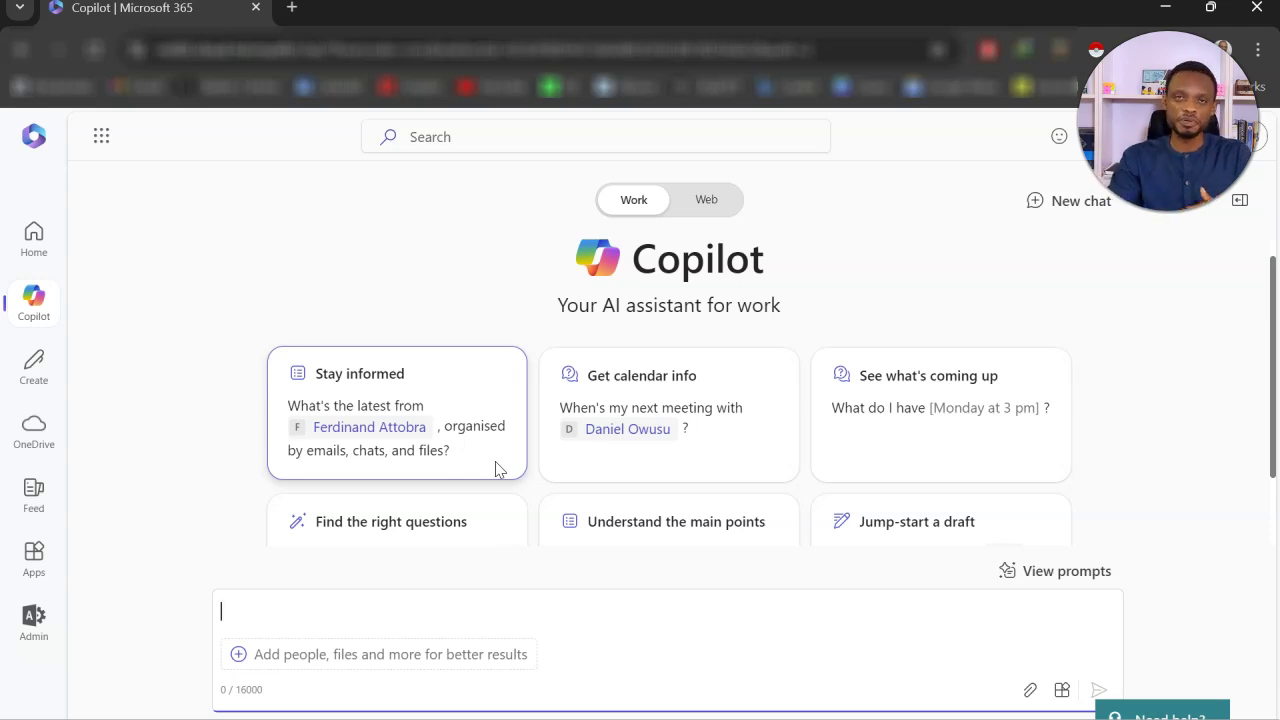
click(530, 472)
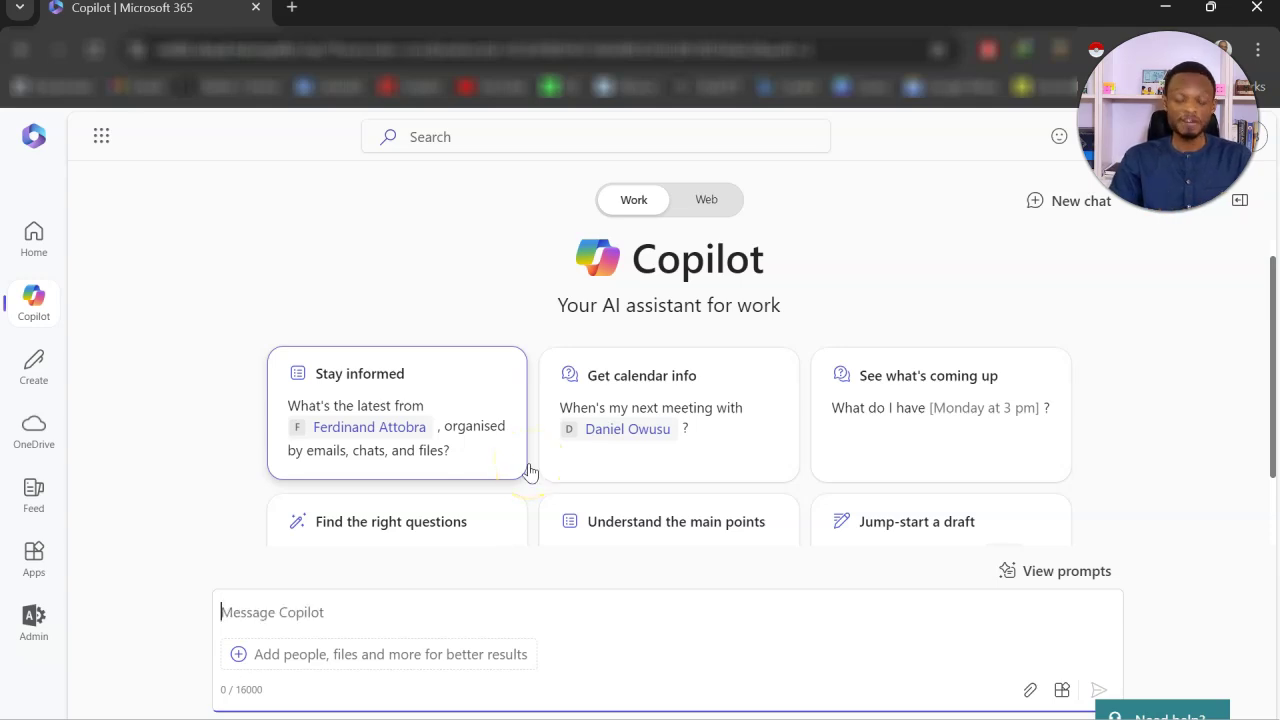
text(Create a compelling and informative presentation on the value of learning data analytics, addressing its relevance in decision-making, business growth, and career advancement.)
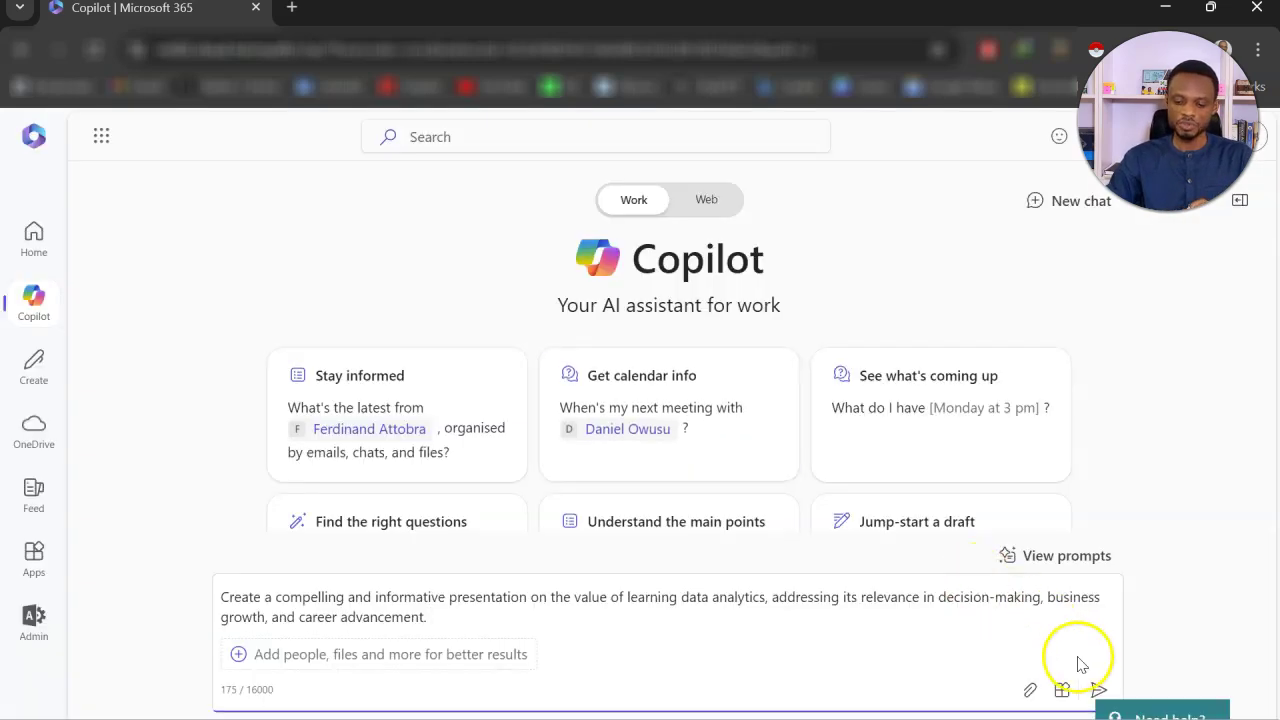
click(1095, 688)
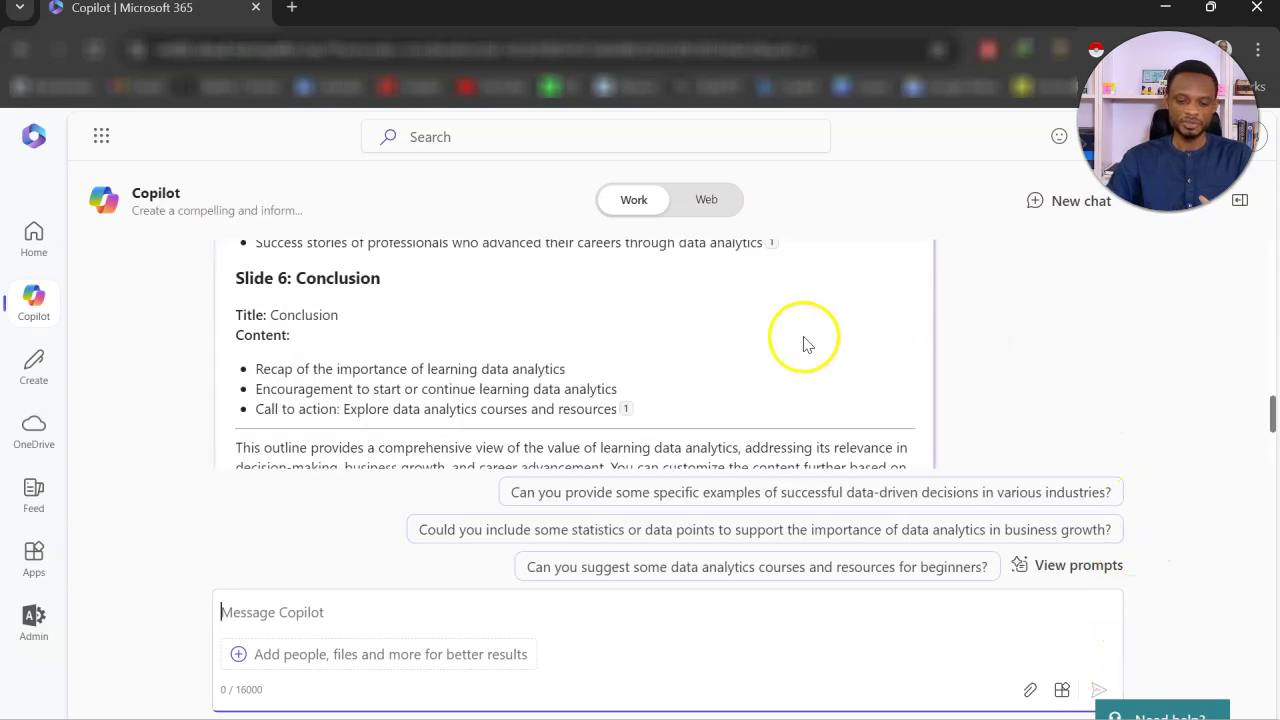
Step: Scroll through Copilot's outline to review Slides 1–6 and the cited Data Analytics PowerPoint source
scroll(788, 342, up, 12)
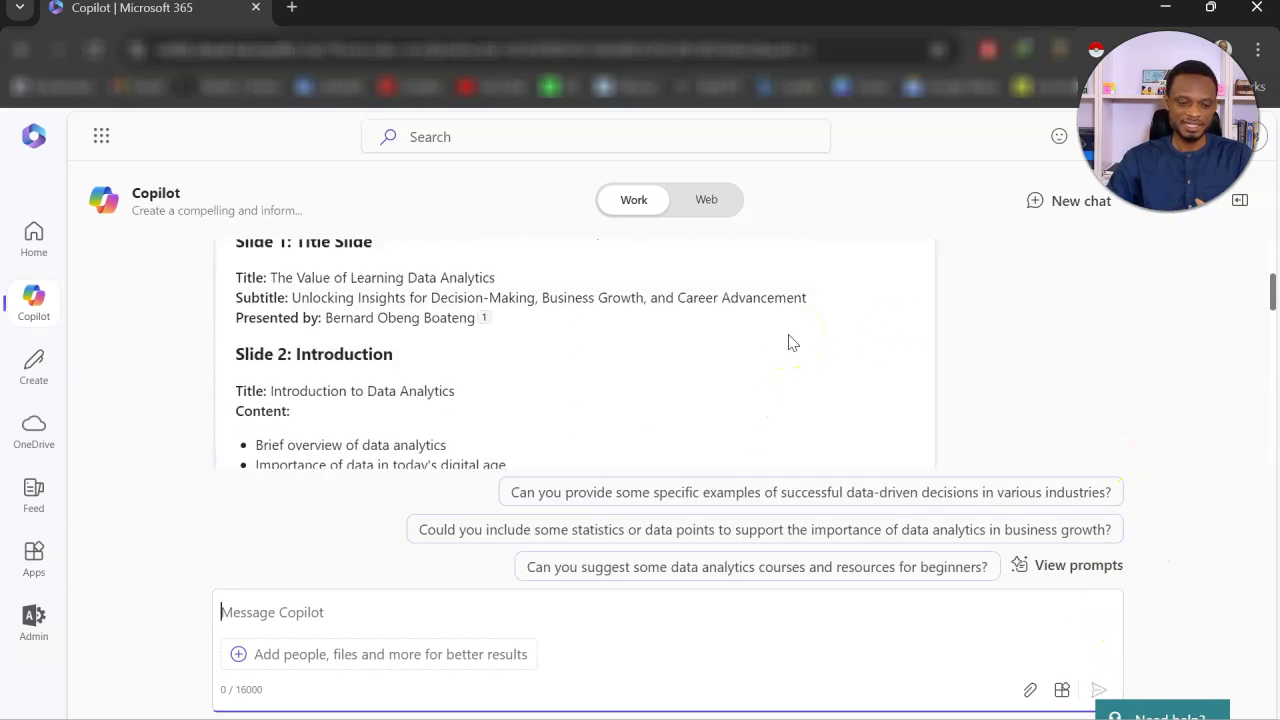
scroll(788, 342, up, 2)
scroll(789, 340, down, 3)
click(608, 320)
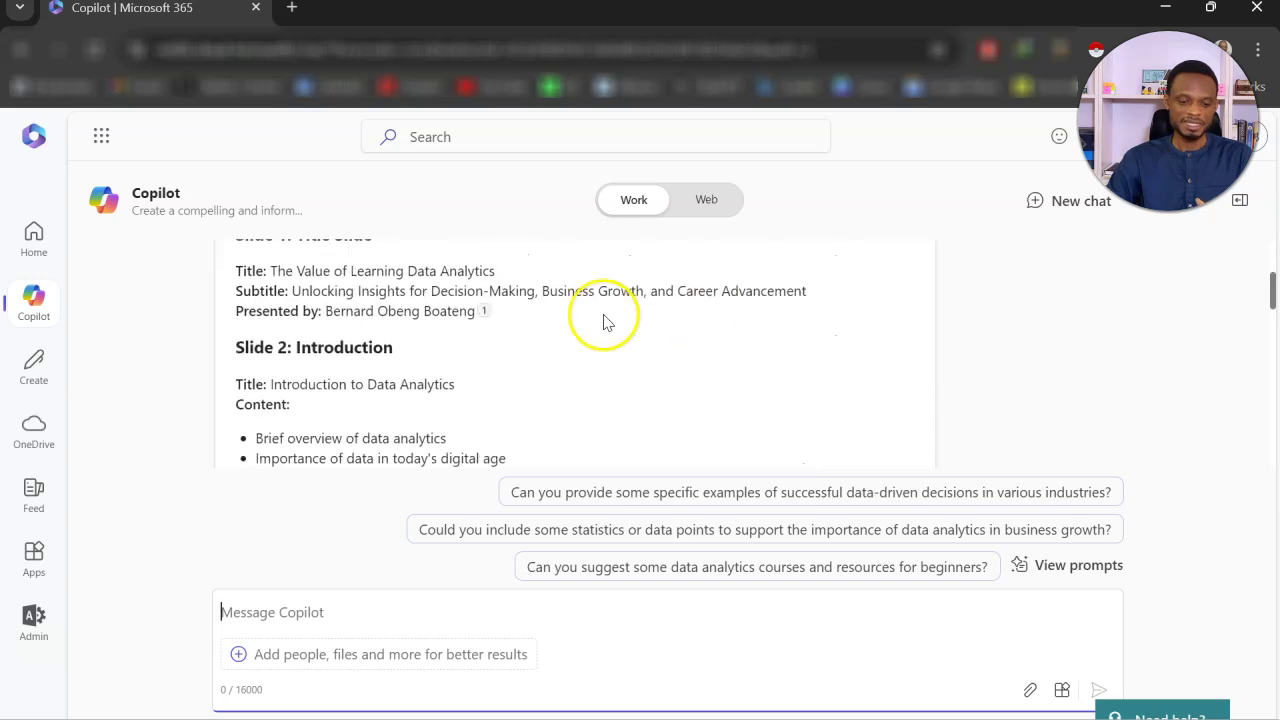
click(549, 320)
scroll(517, 354, down, 5)
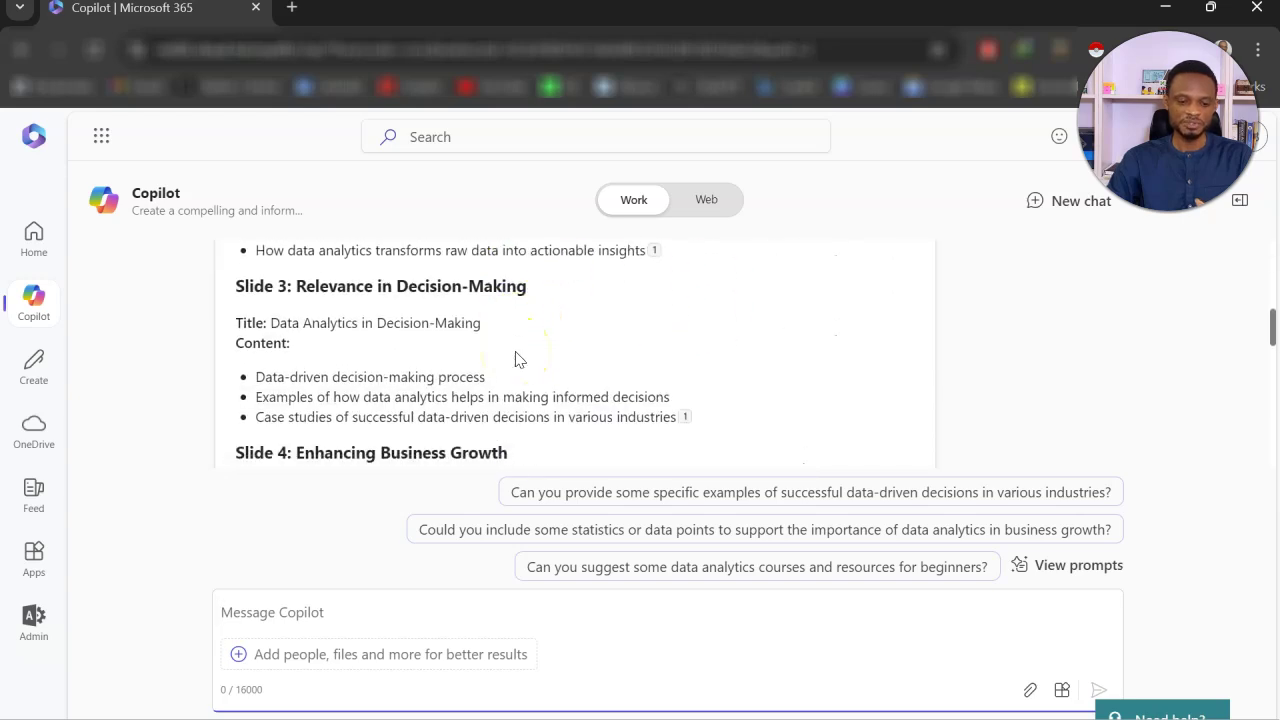
scroll(517, 359, down, 4)
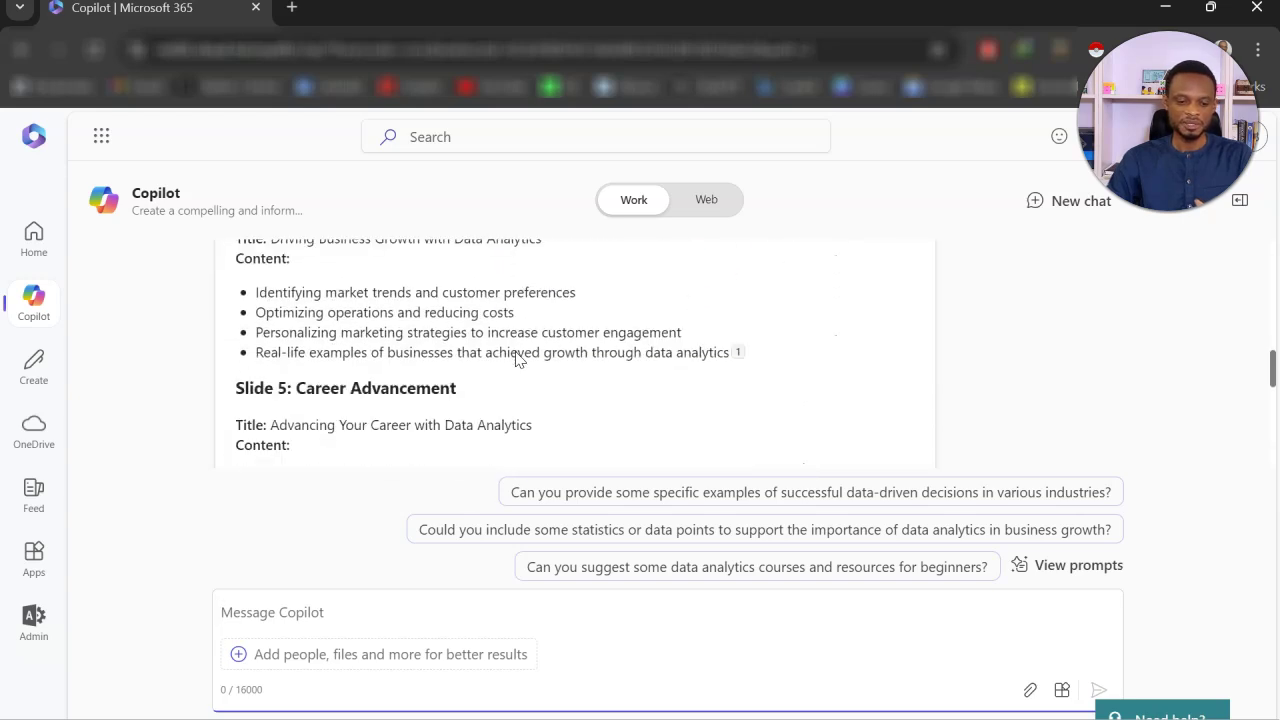
scroll(517, 359, down, 5)
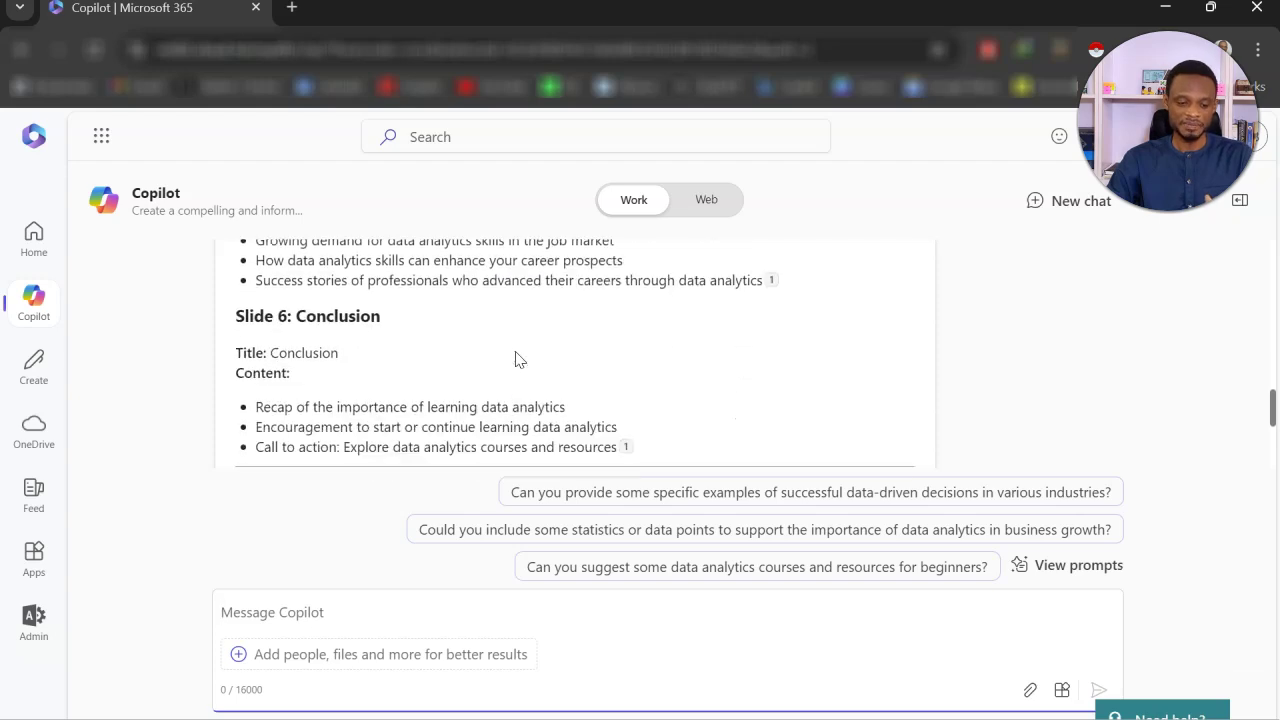
scroll(517, 359, down, 3)
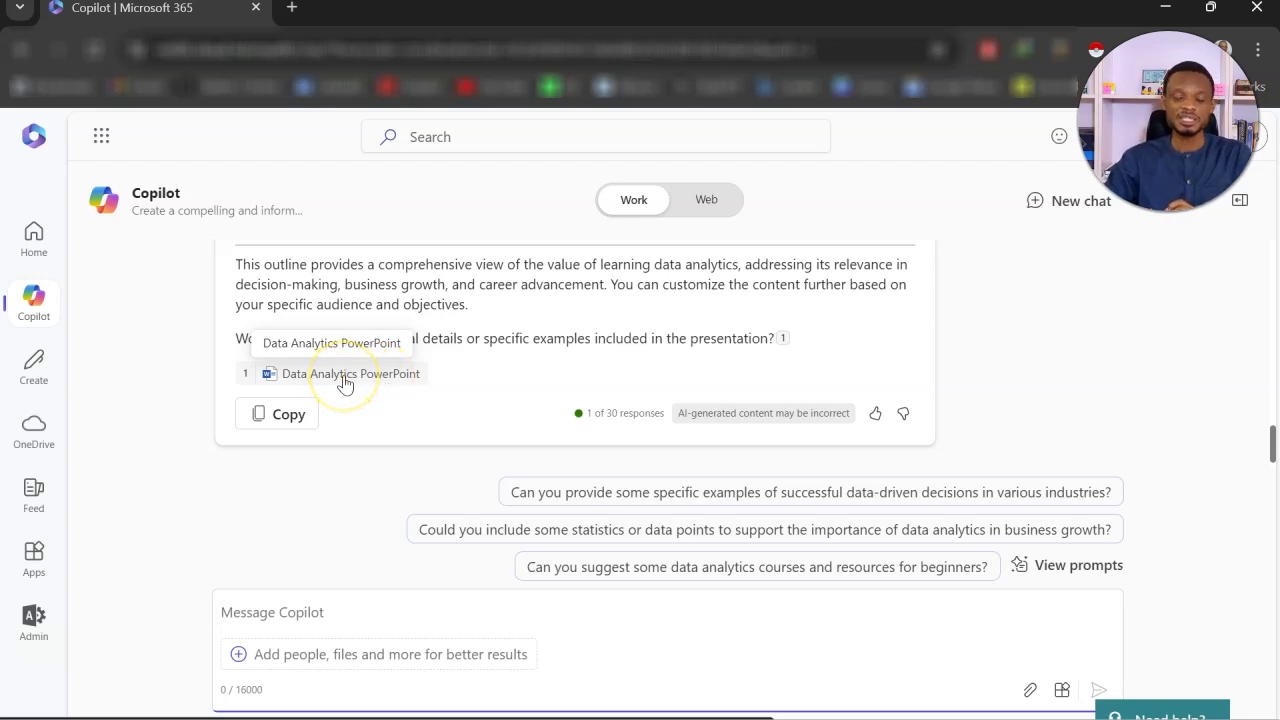
Step: Open the cited Data Analytics PowerPoint document in Word for the web and scroll through its outline
click(344, 377)
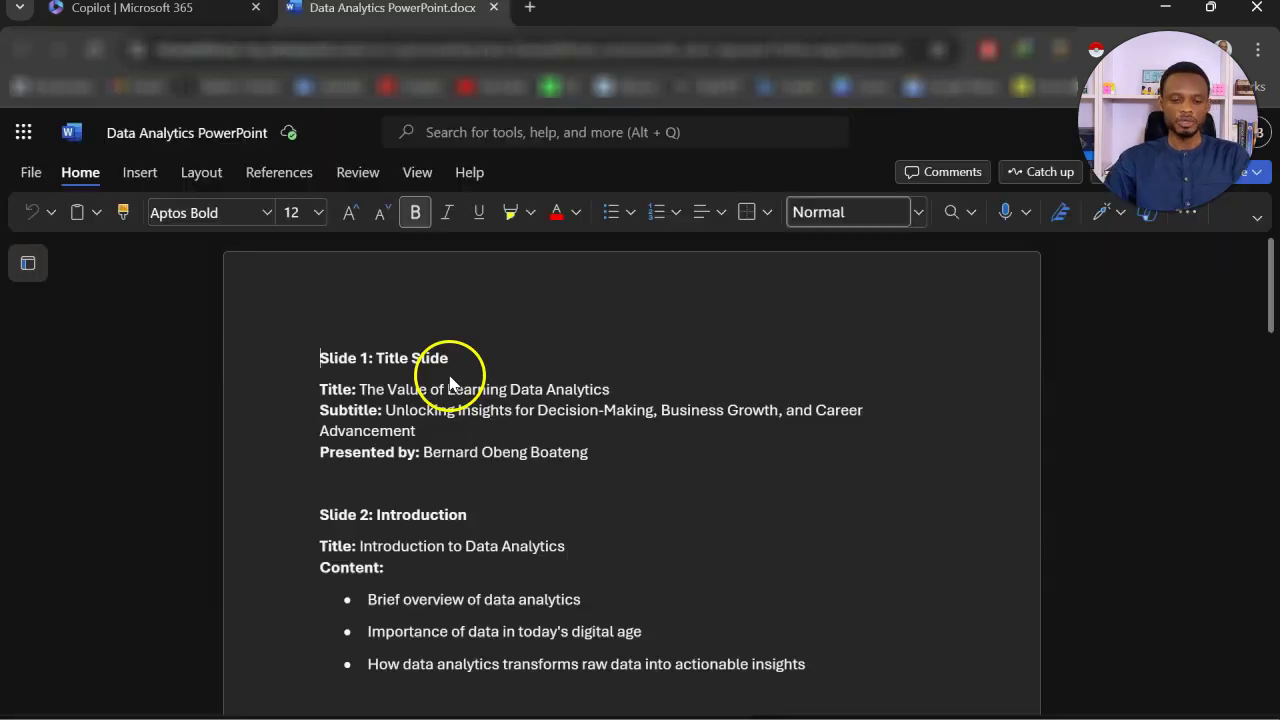
scroll(472, 410, down, 2)
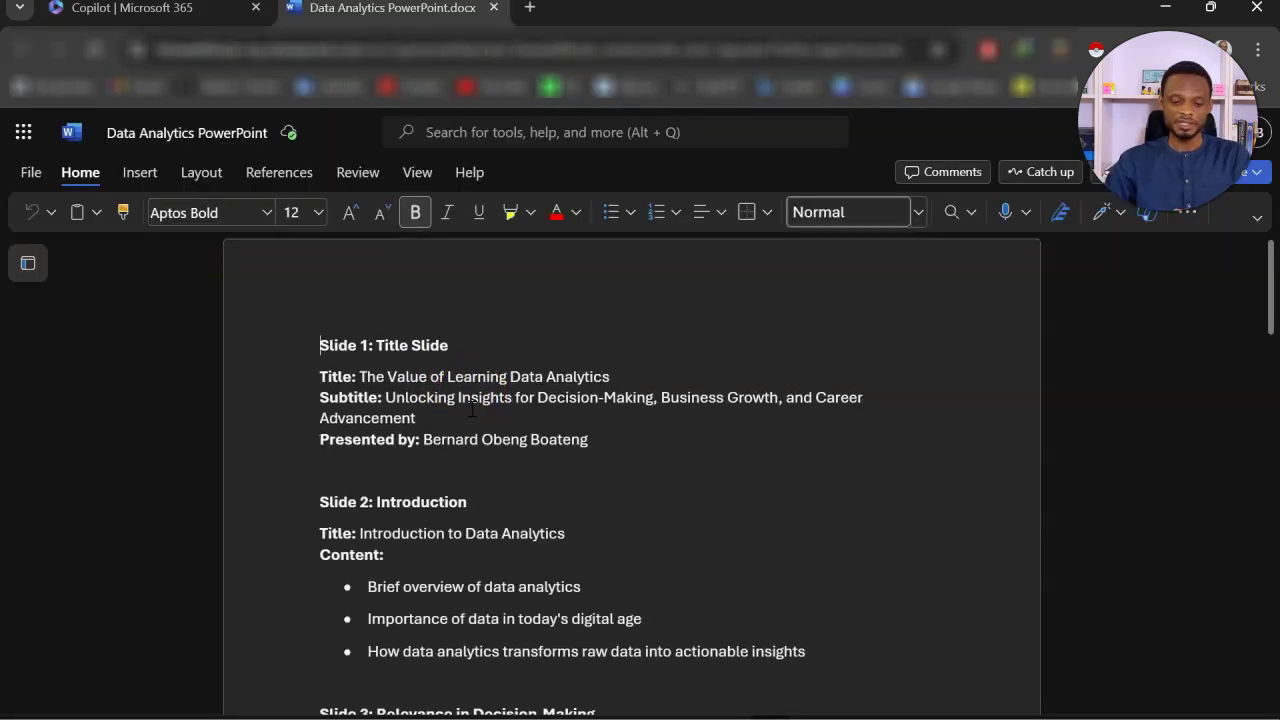
scroll(472, 410, up, 1)
scroll(472, 410, down, 4)
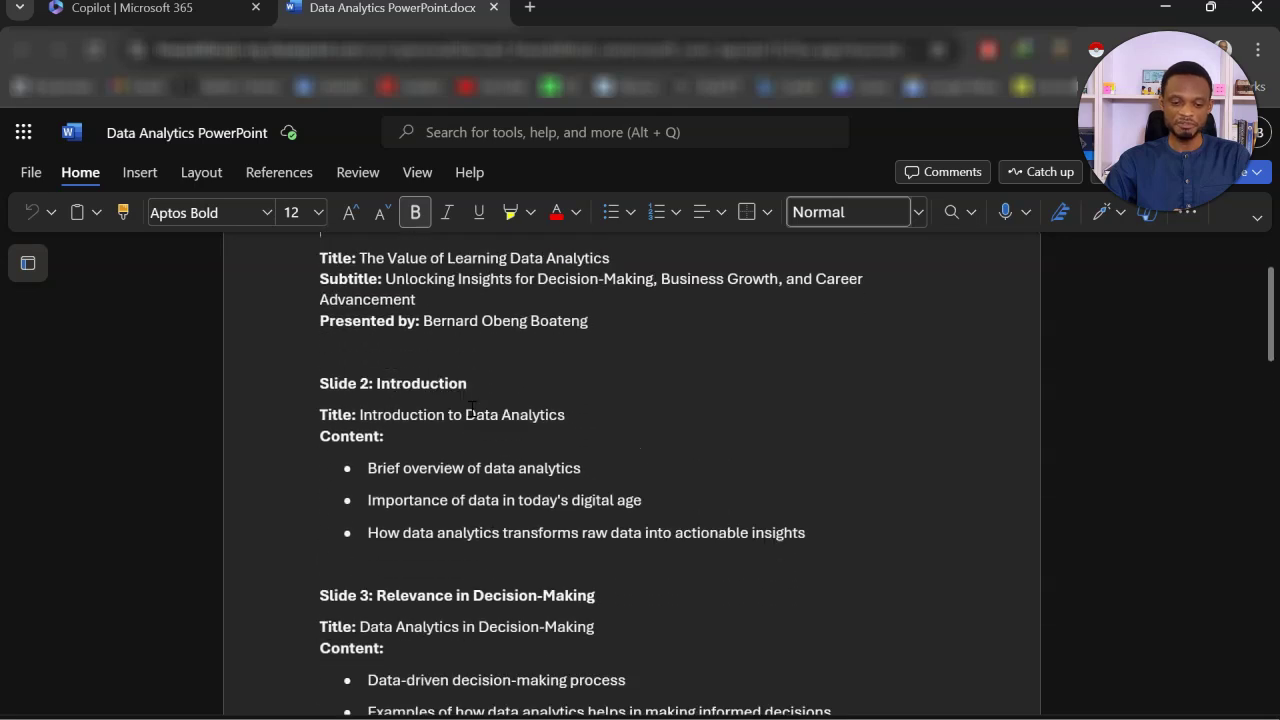
scroll(472, 410, down, 3)
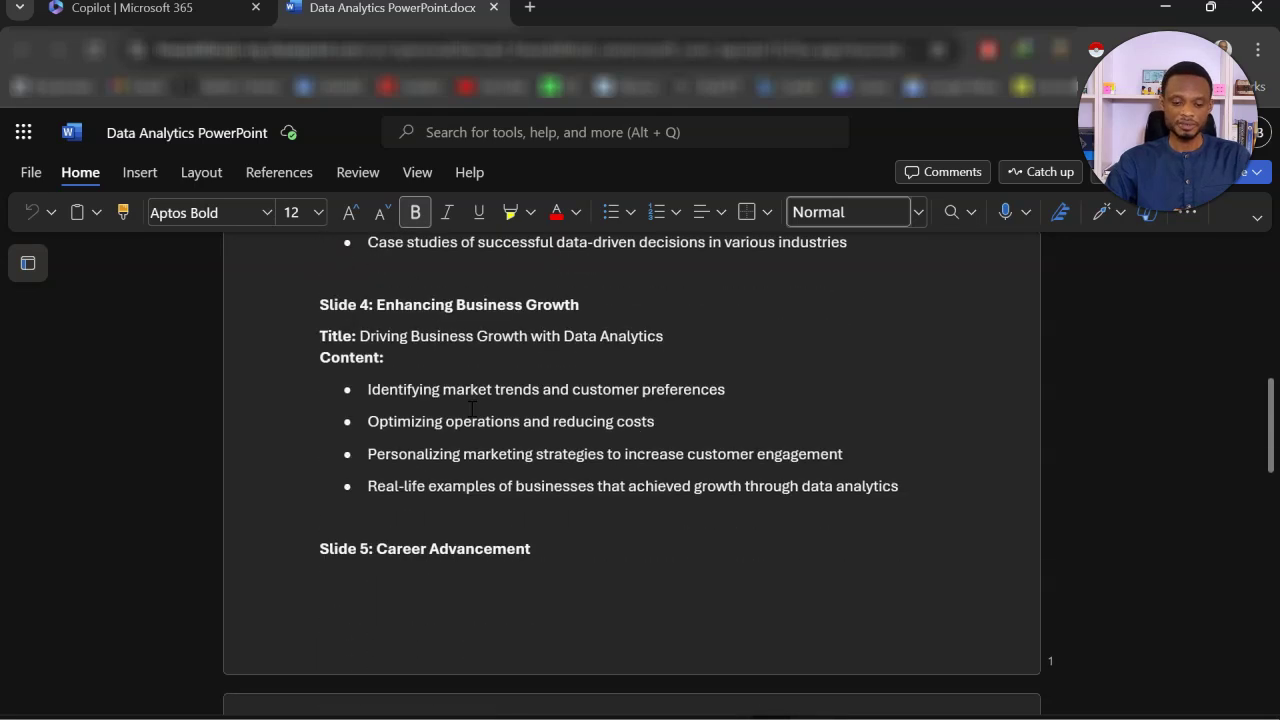
scroll(472, 410, up, 2)
scroll(472, 408, down, 1)
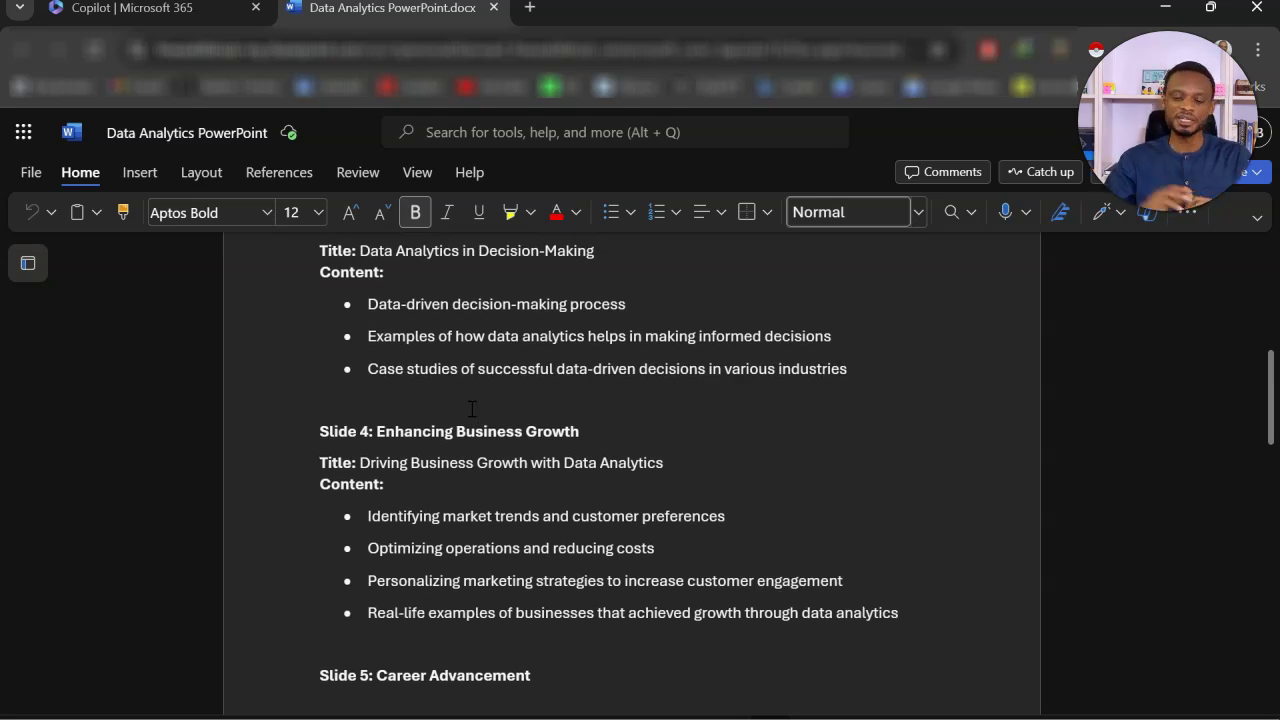
scroll(472, 409, up, 3)
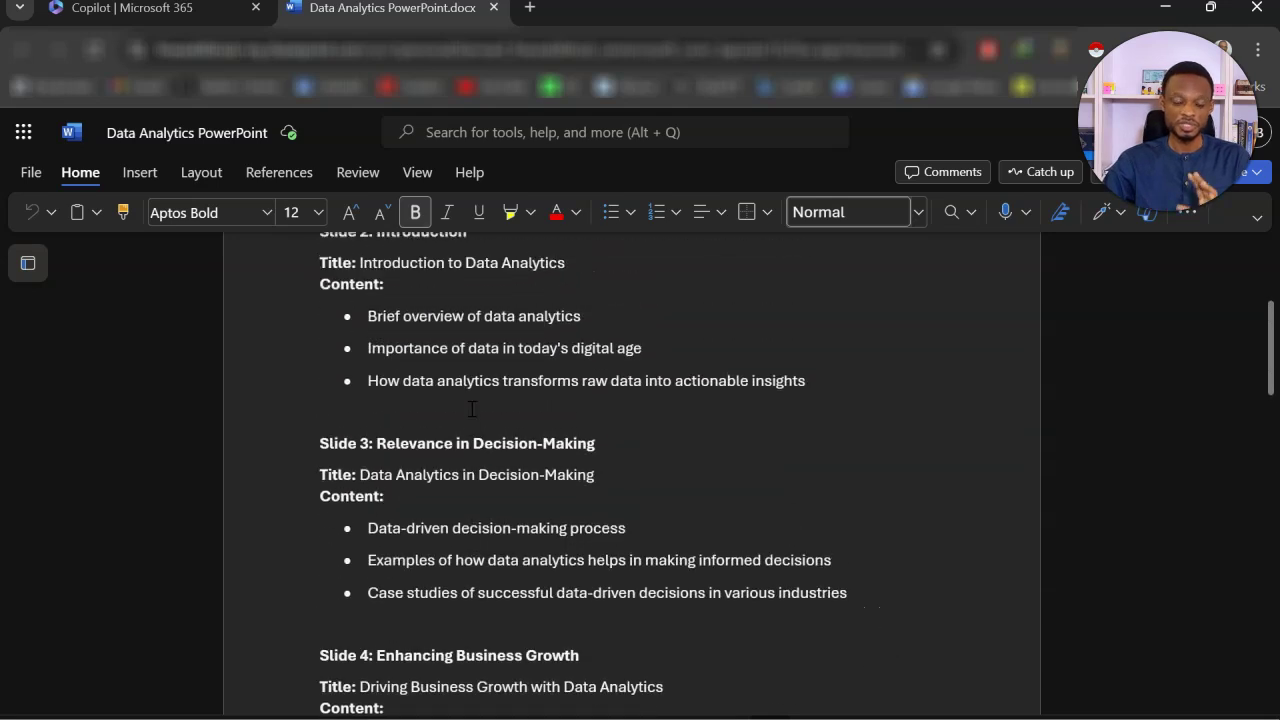
scroll(472, 409, up, 1)
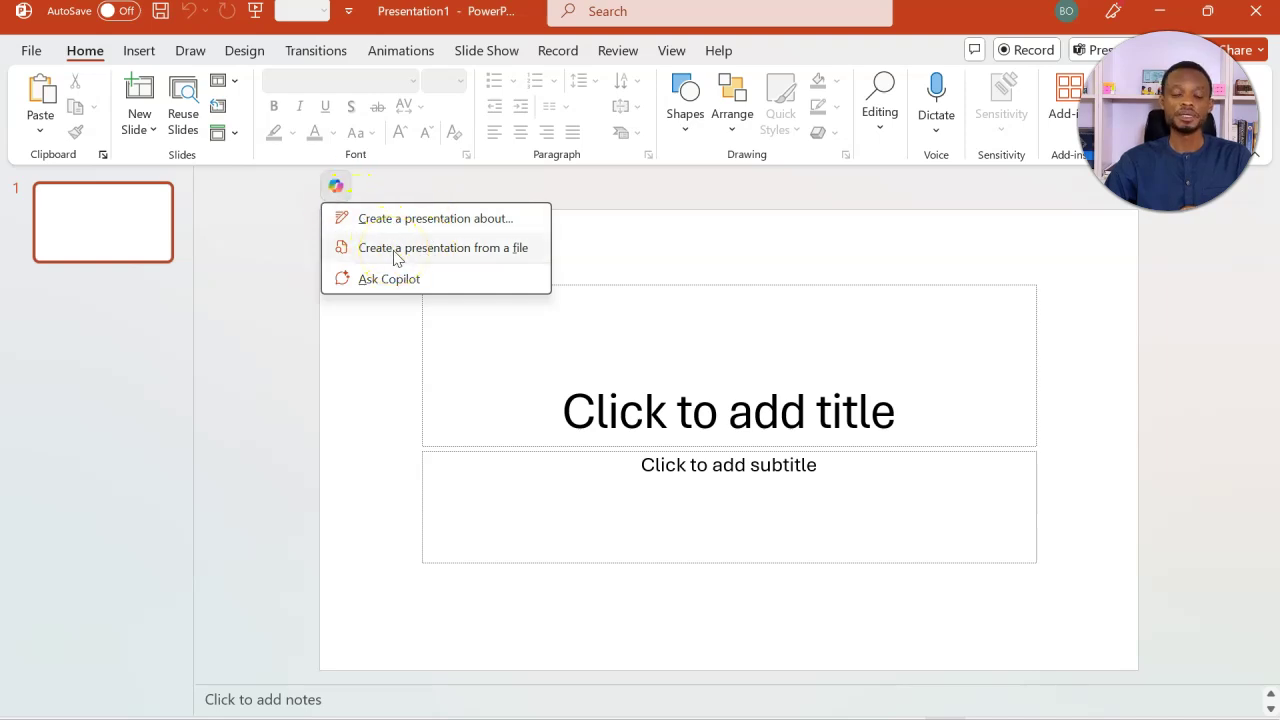
Step: Start a create-presentation-from-file request in PowerPoint's Copilot, then dismiss its file list
click(397, 250)
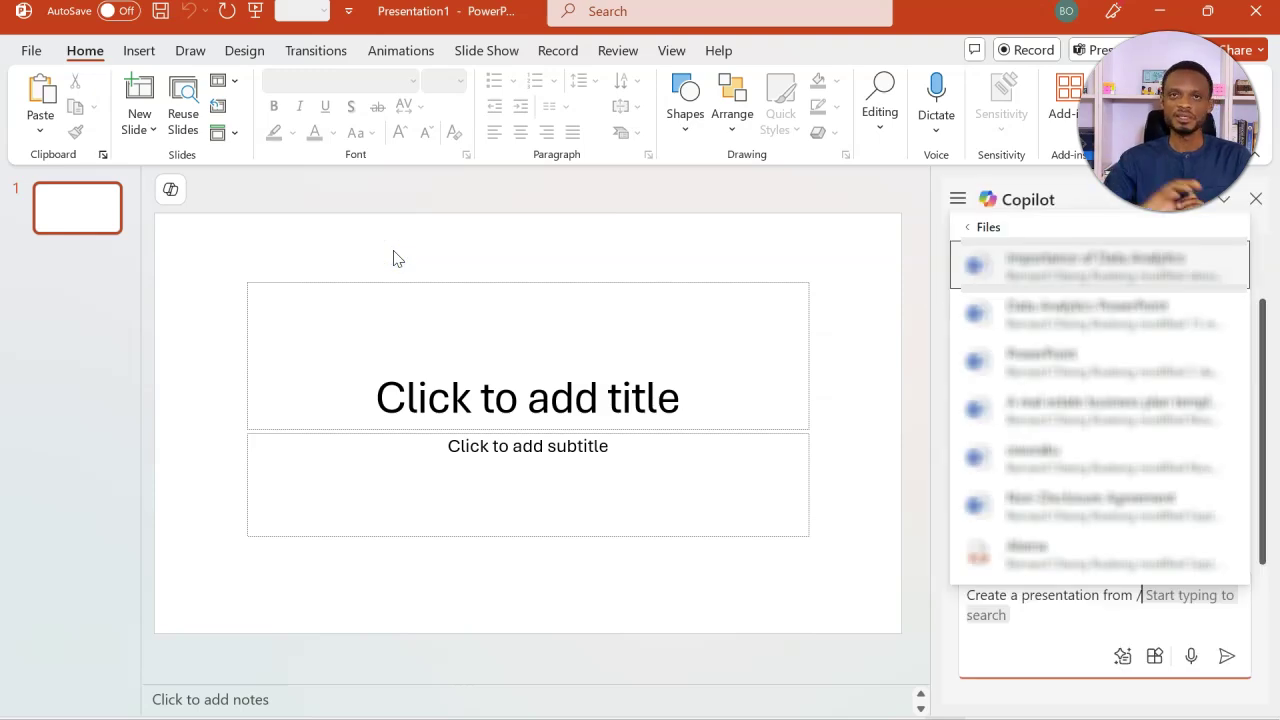
key(Escape)
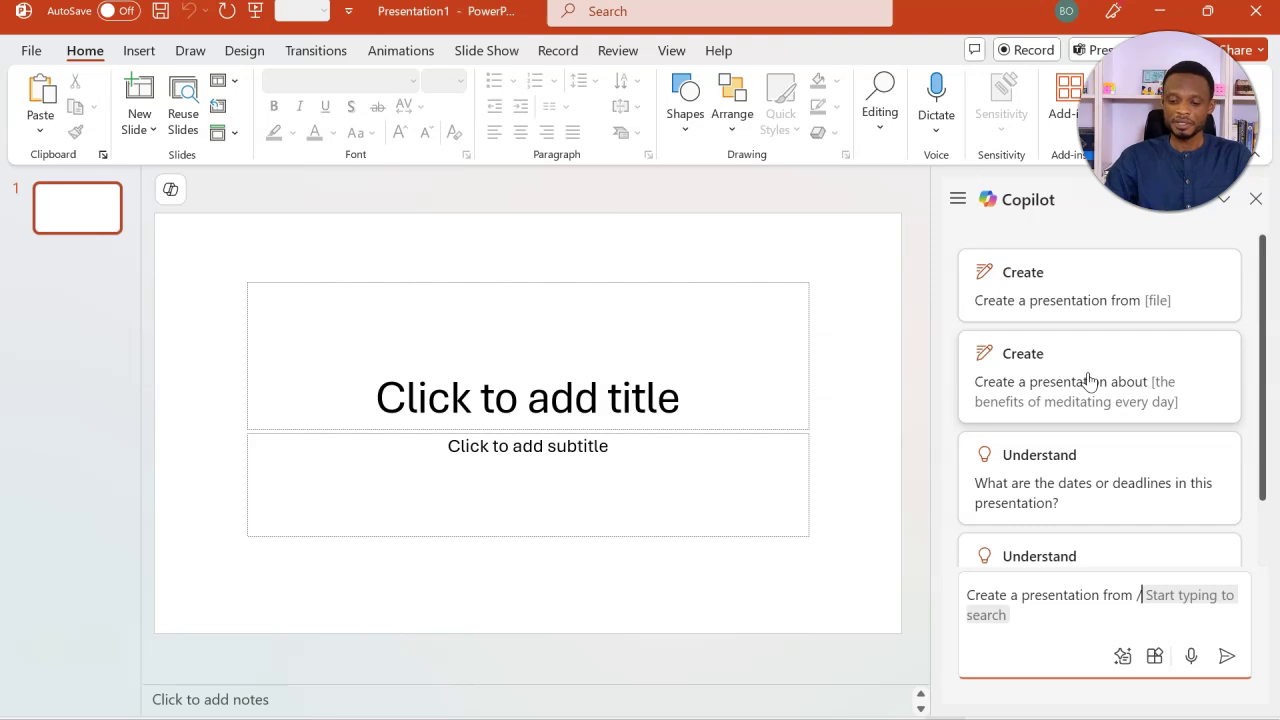
scroll(1089, 379, down, 2)
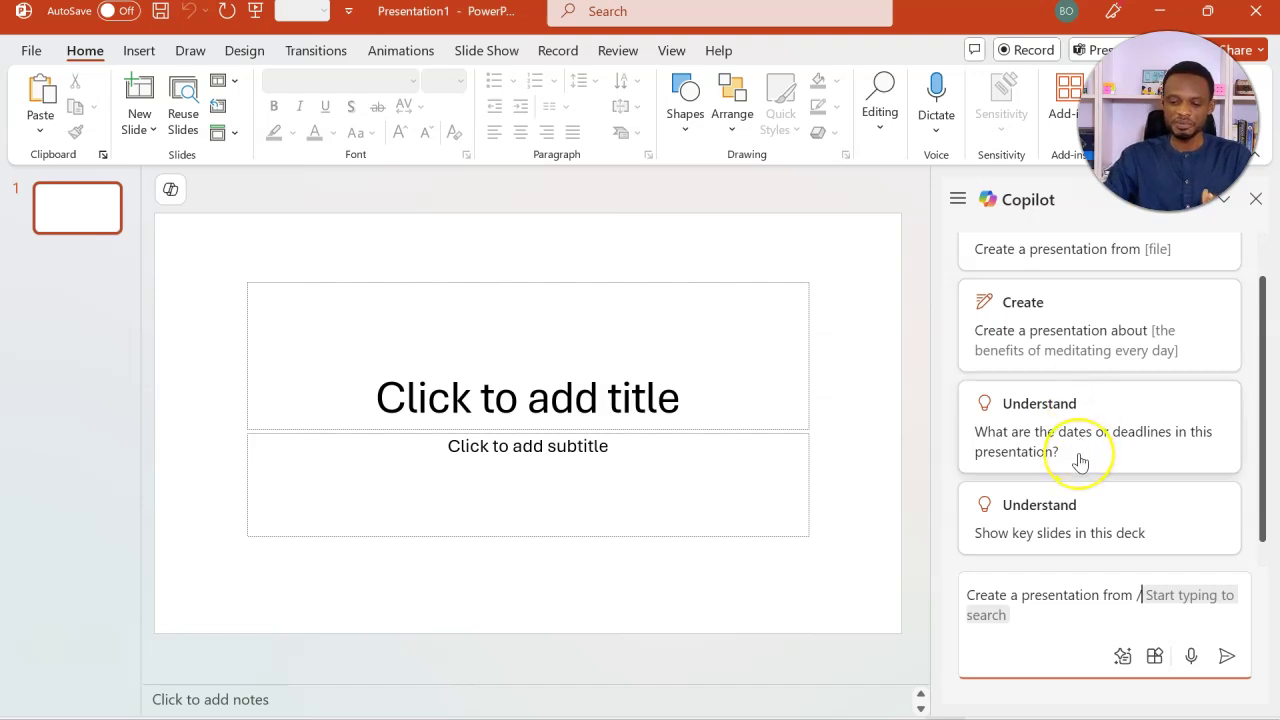
scroll(1077, 457, down, 1)
scroll(1080, 460, up, 2)
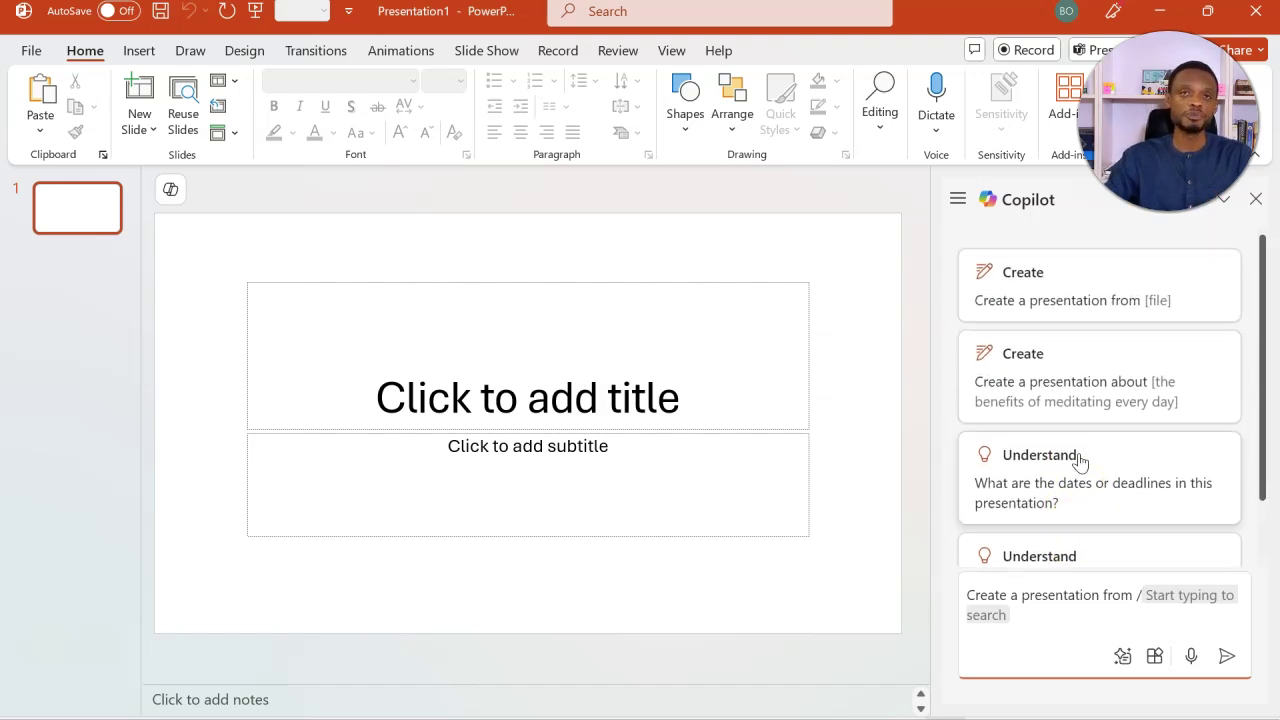
Step: Restart the create-from-file request, list the available files, and return to the Word outline
click(1098, 300)
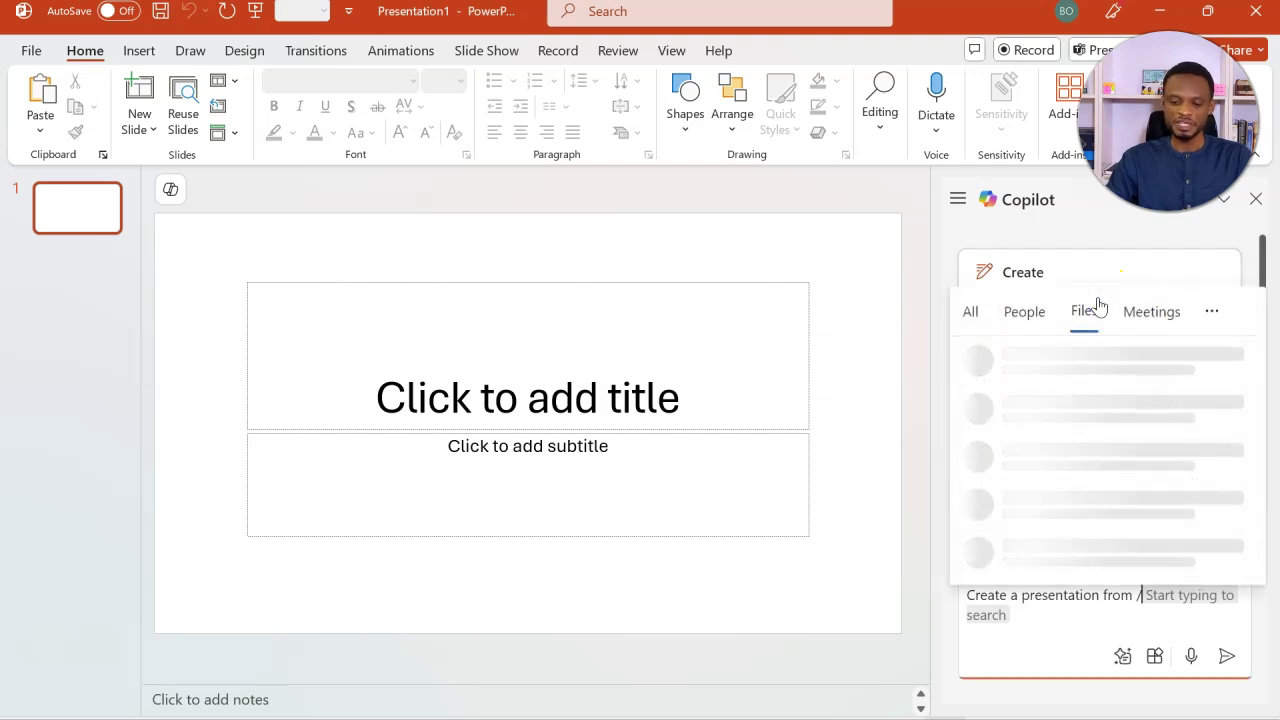
click(1085, 309)
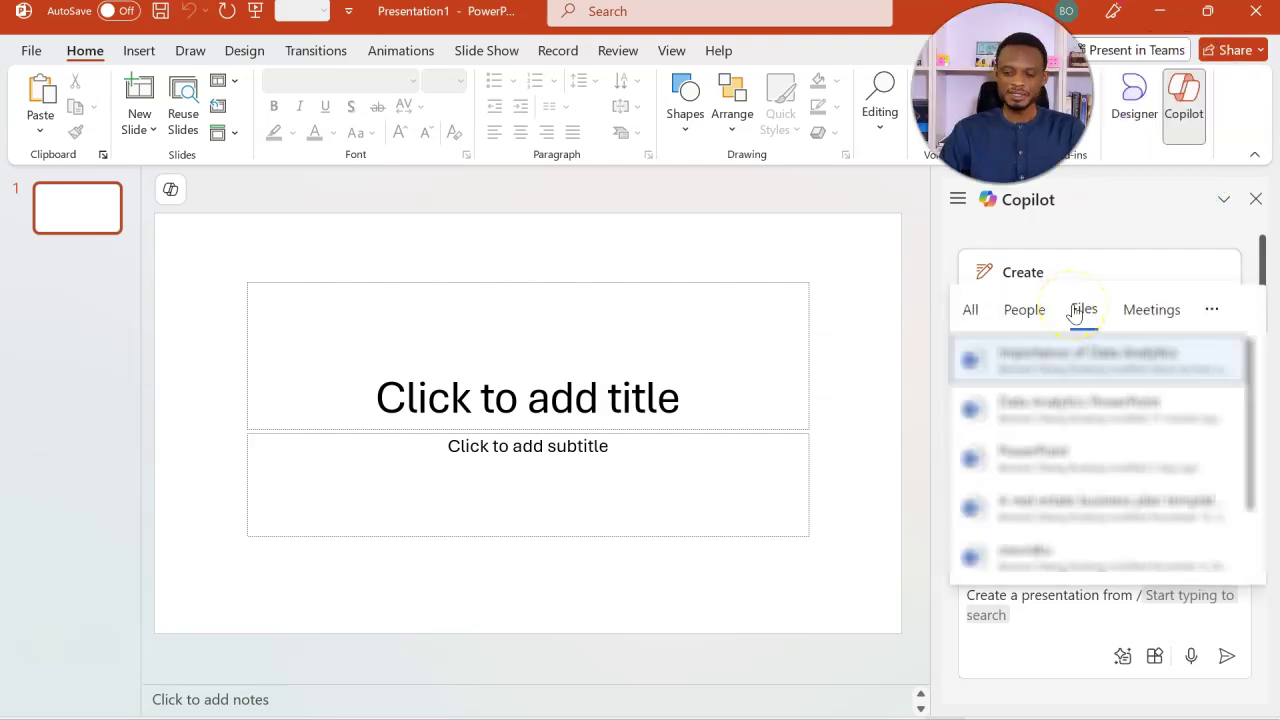
click(1078, 345)
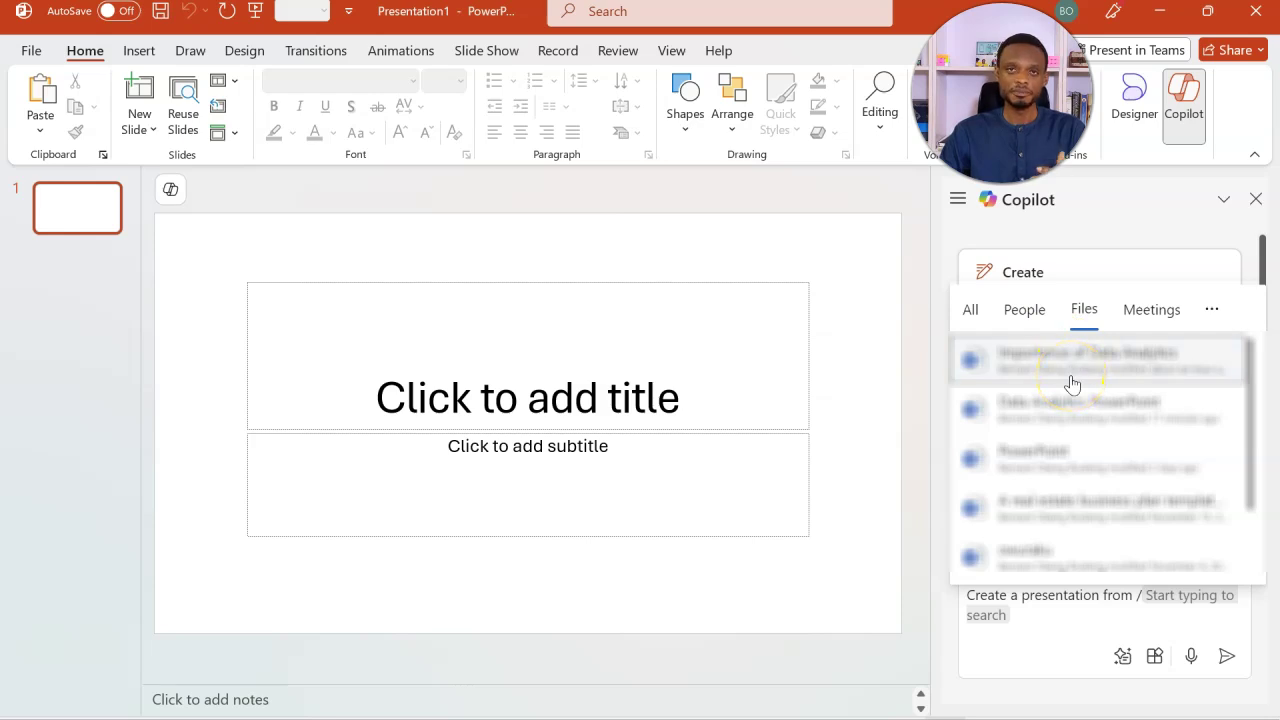
click(1069, 425)
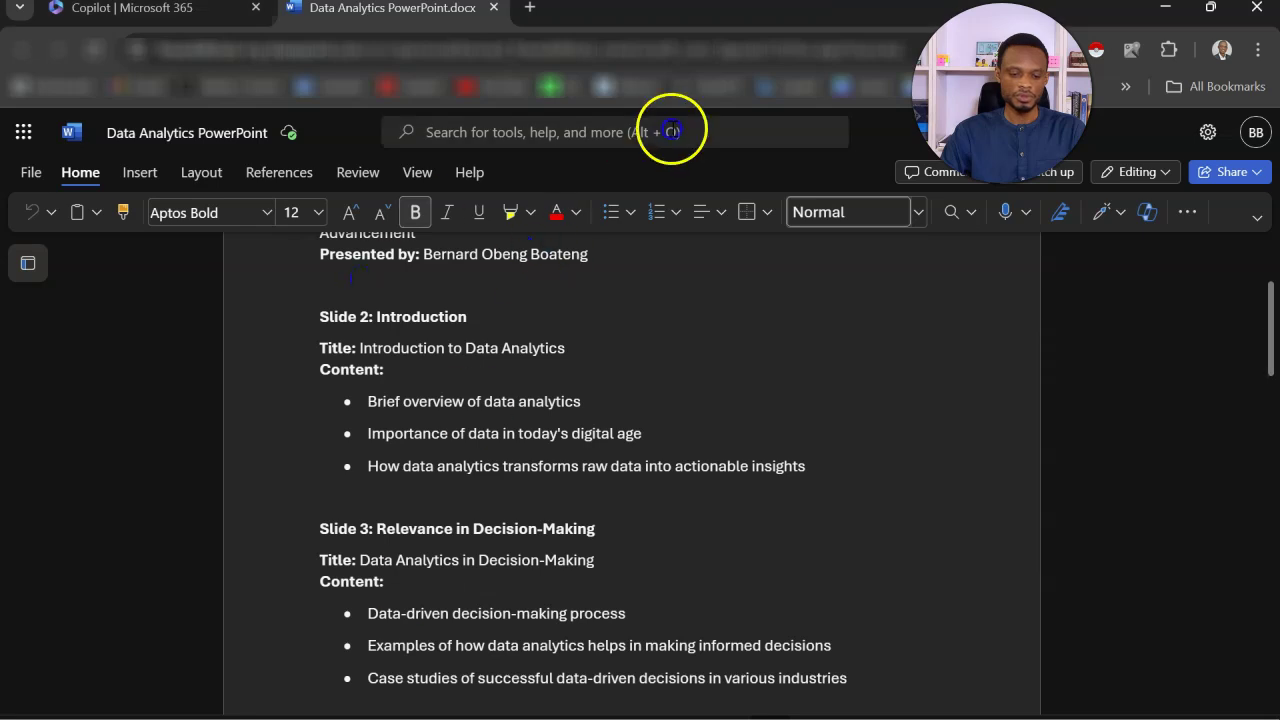
Step: Copy an editable sharing link to the Data Analytics PowerPoint outline and dismiss the confirmation
click(1258, 176)
click(1202, 242)
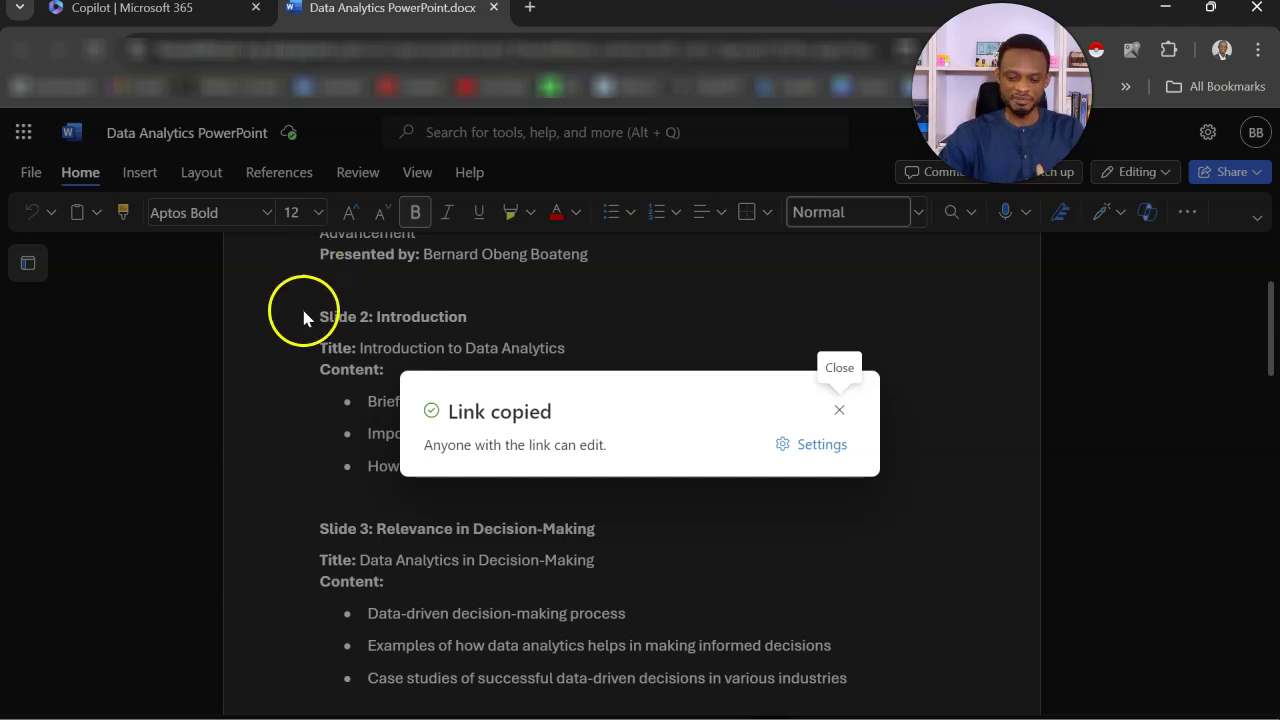
click(676, 684)
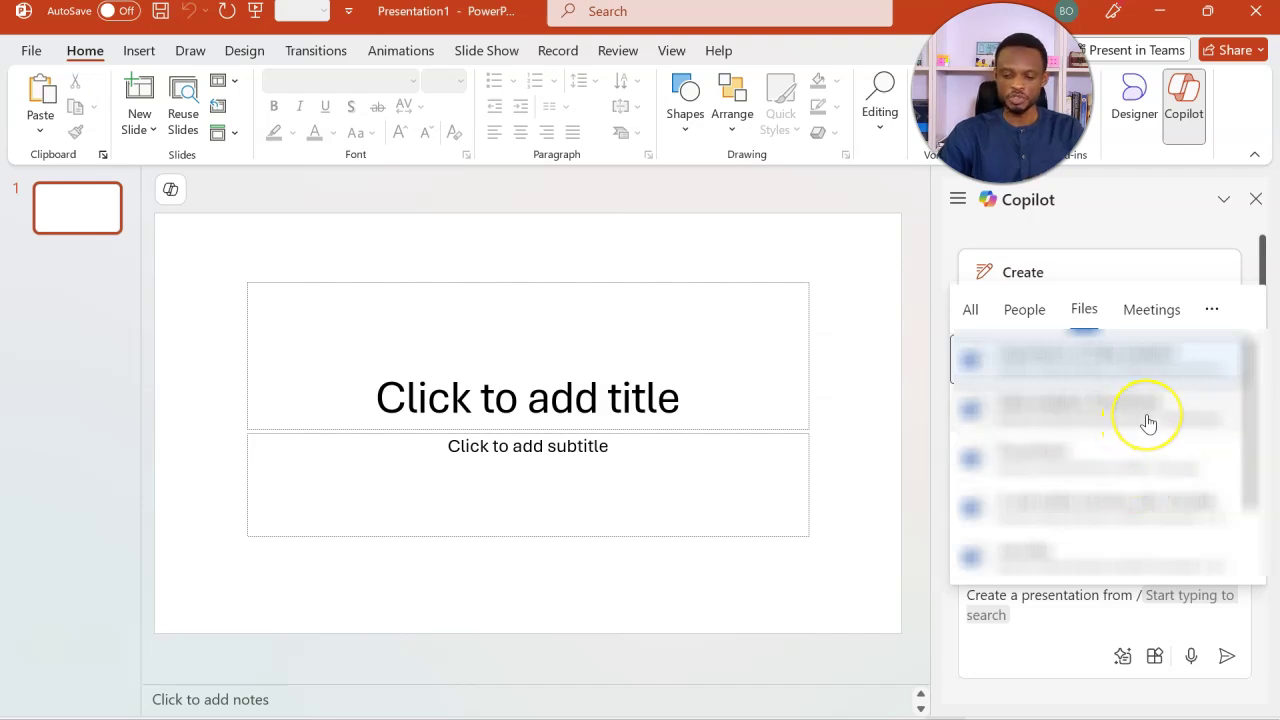
Step: Generate the deck in Copilot using Data Analytics PowerPoint.docx as the source file
click(1149, 423)
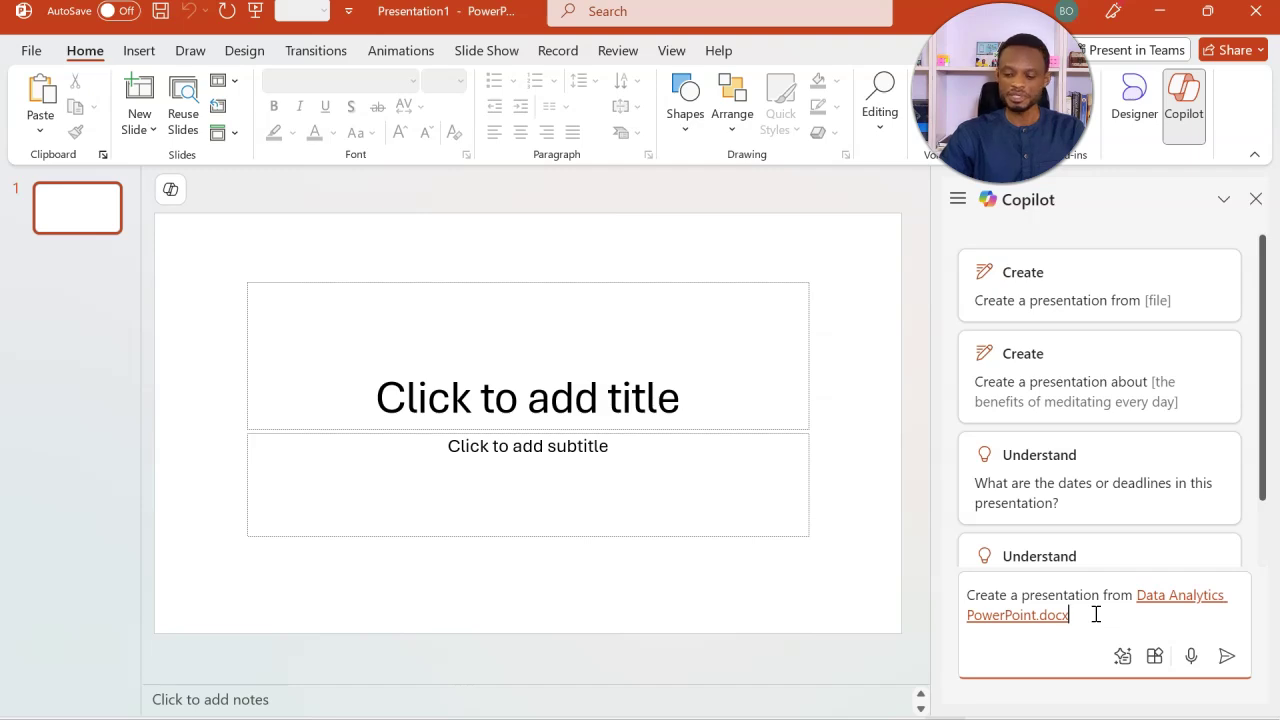
click(1227, 656)
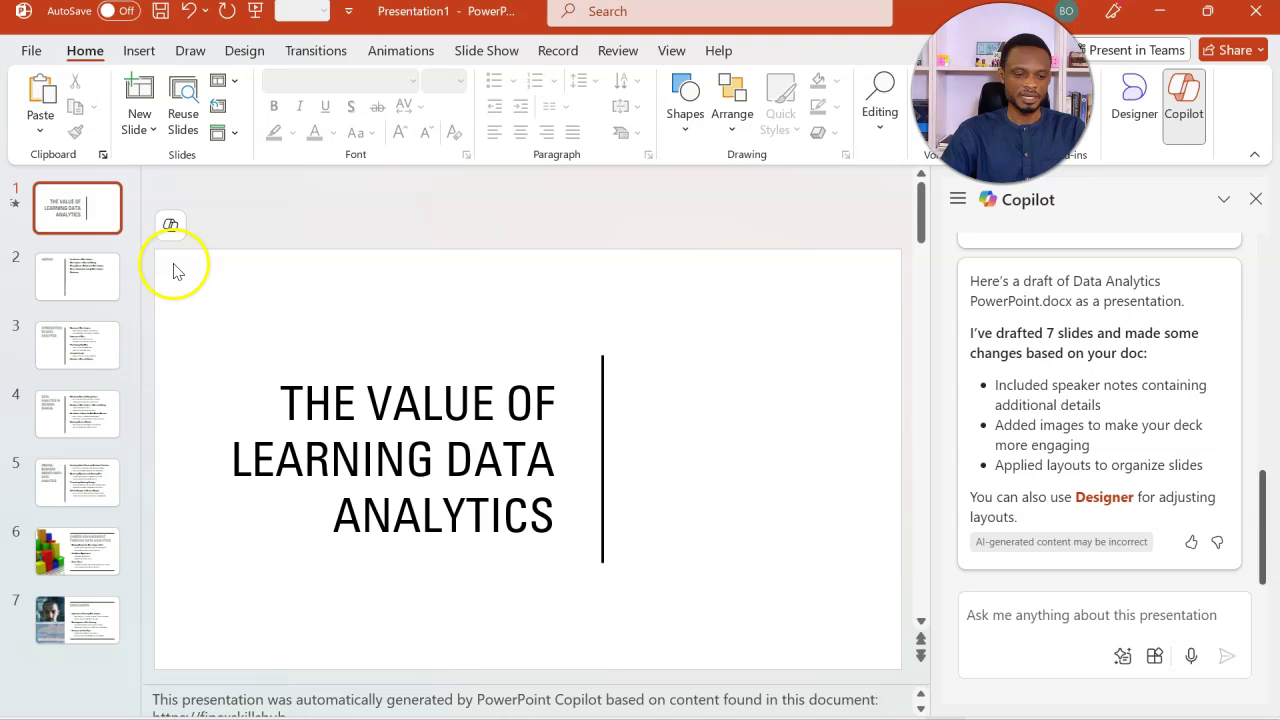
click(117, 224)
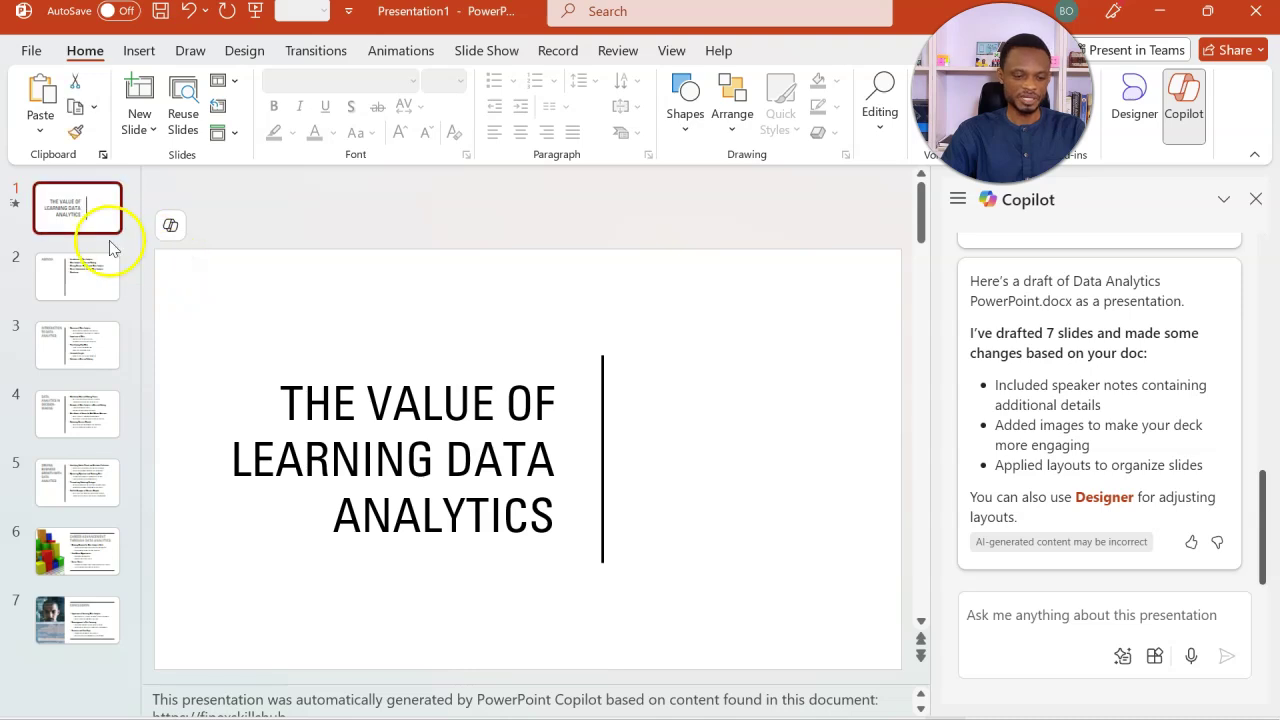
click(103, 271)
click(96, 346)
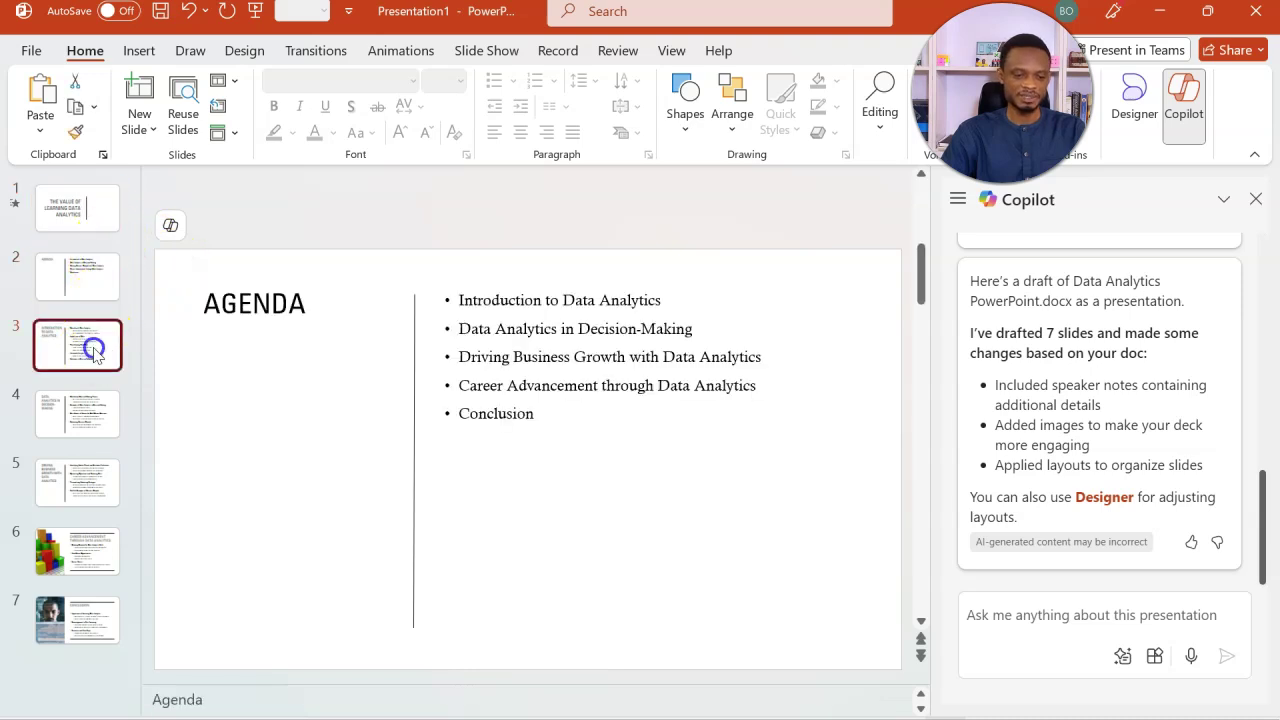
click(85, 424)
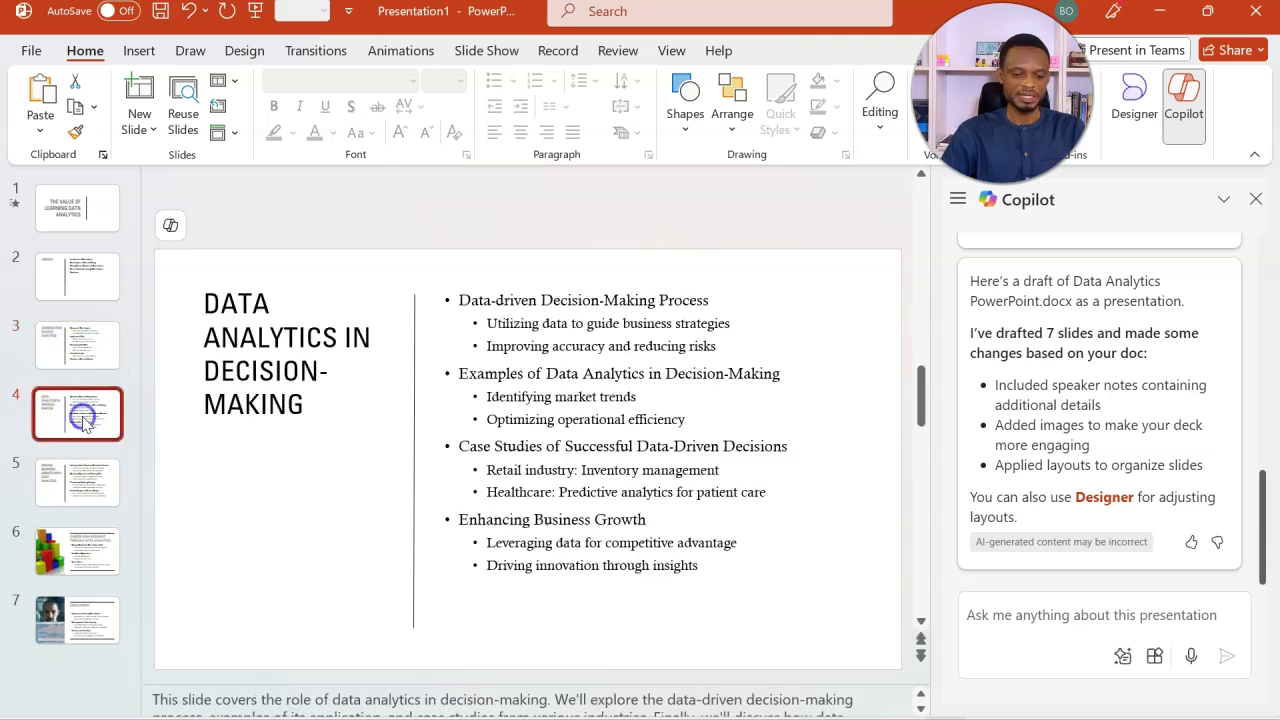
click(80, 481)
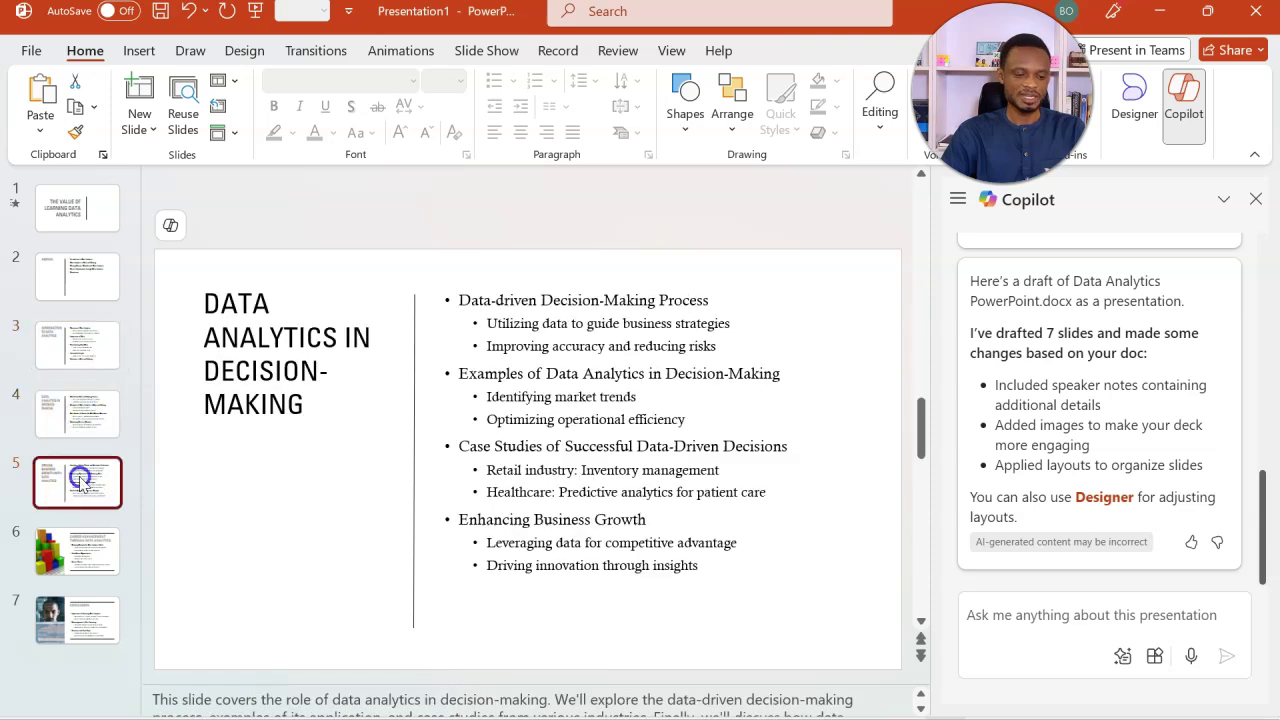
click(82, 552)
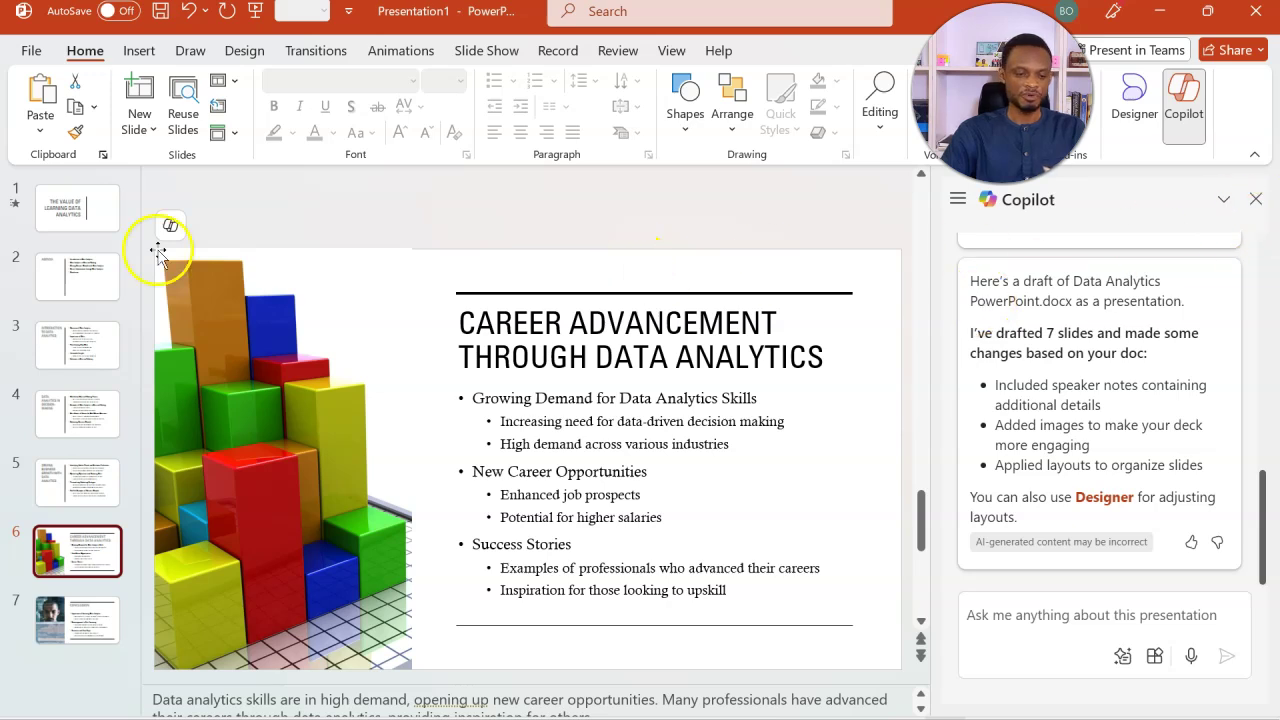
click(80, 212)
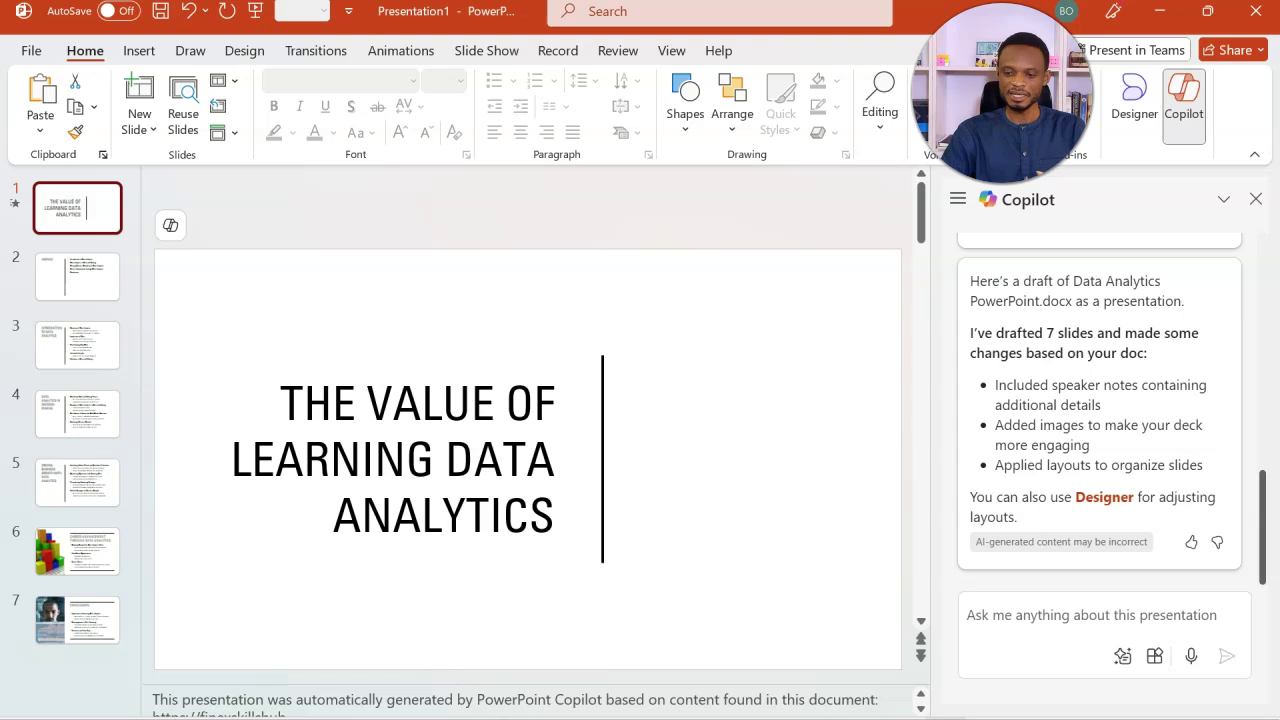
Step: Bring up Designer suggestions and apply the black design to the title slide
click(1134, 114)
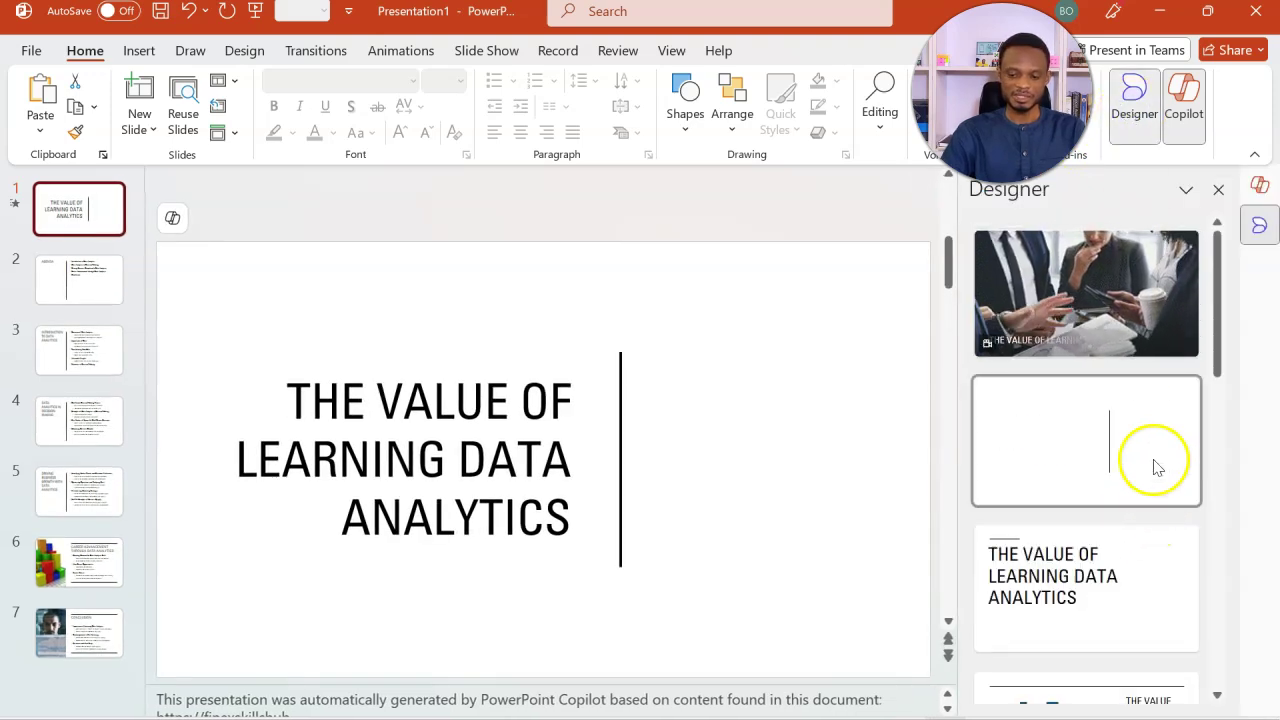
scroll(1137, 465, down, 2)
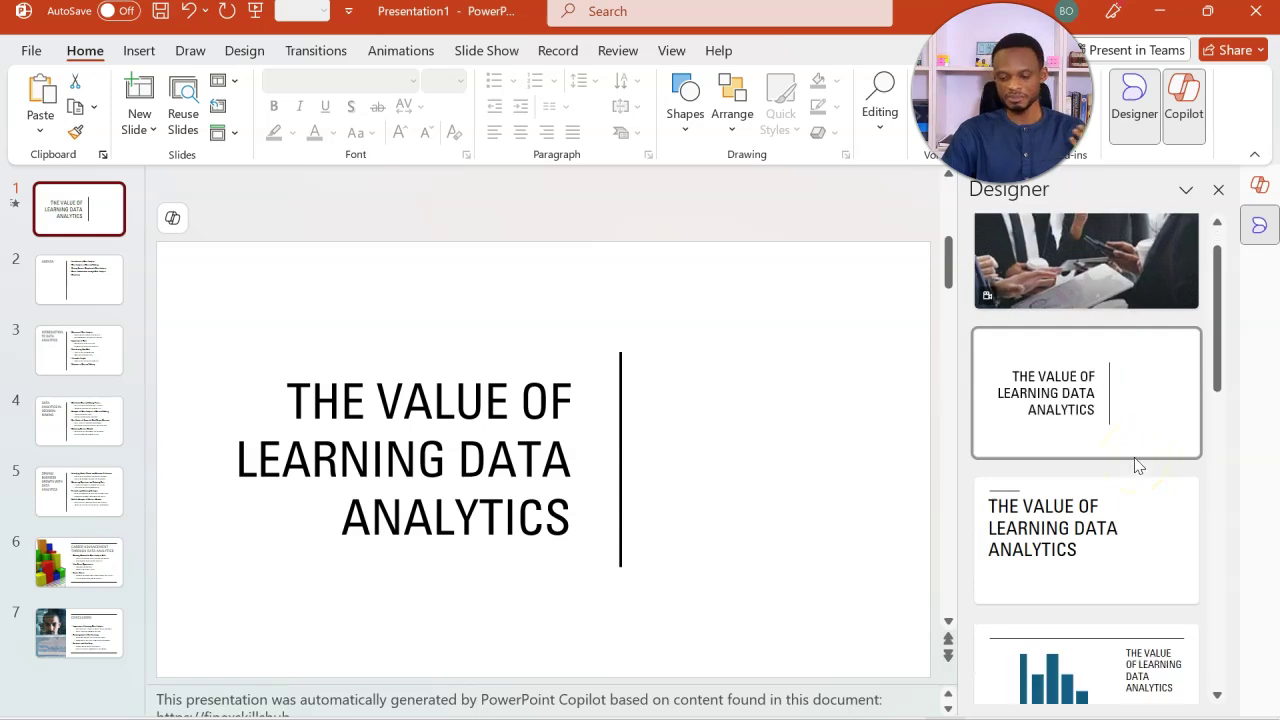
scroll(1137, 465, down, 2)
scroll(1137, 465, down, 3)
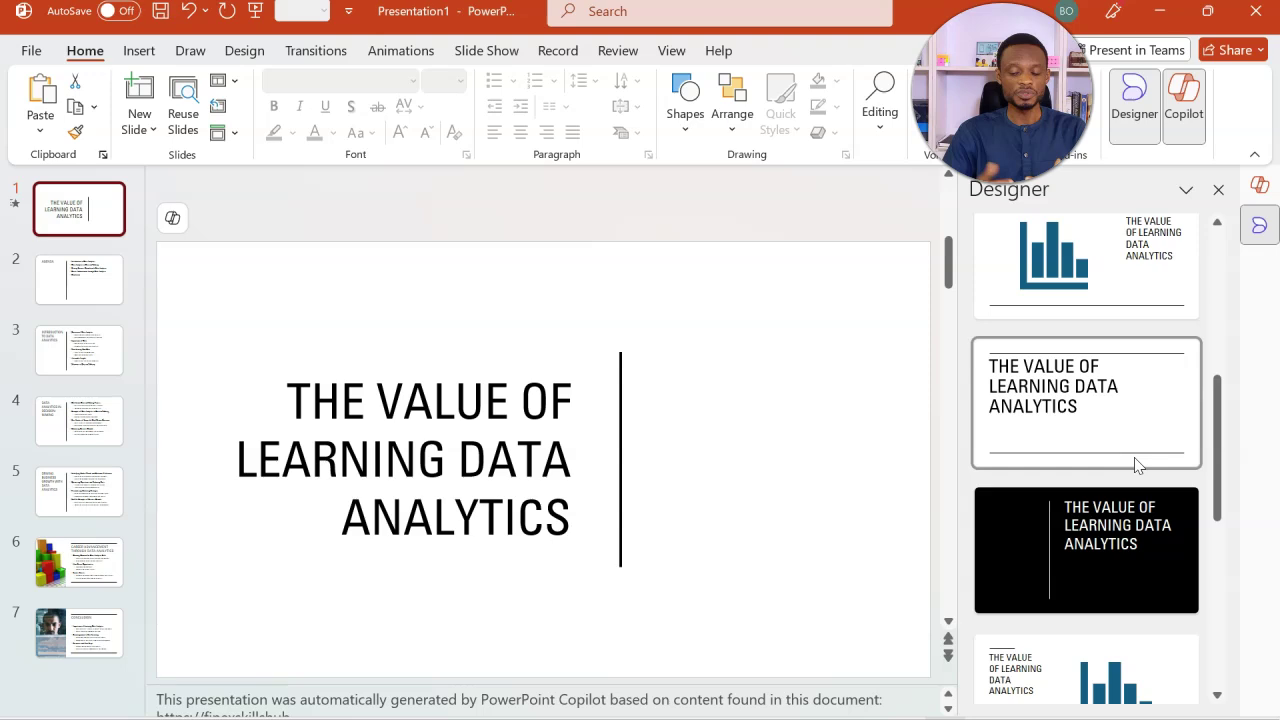
click(1128, 546)
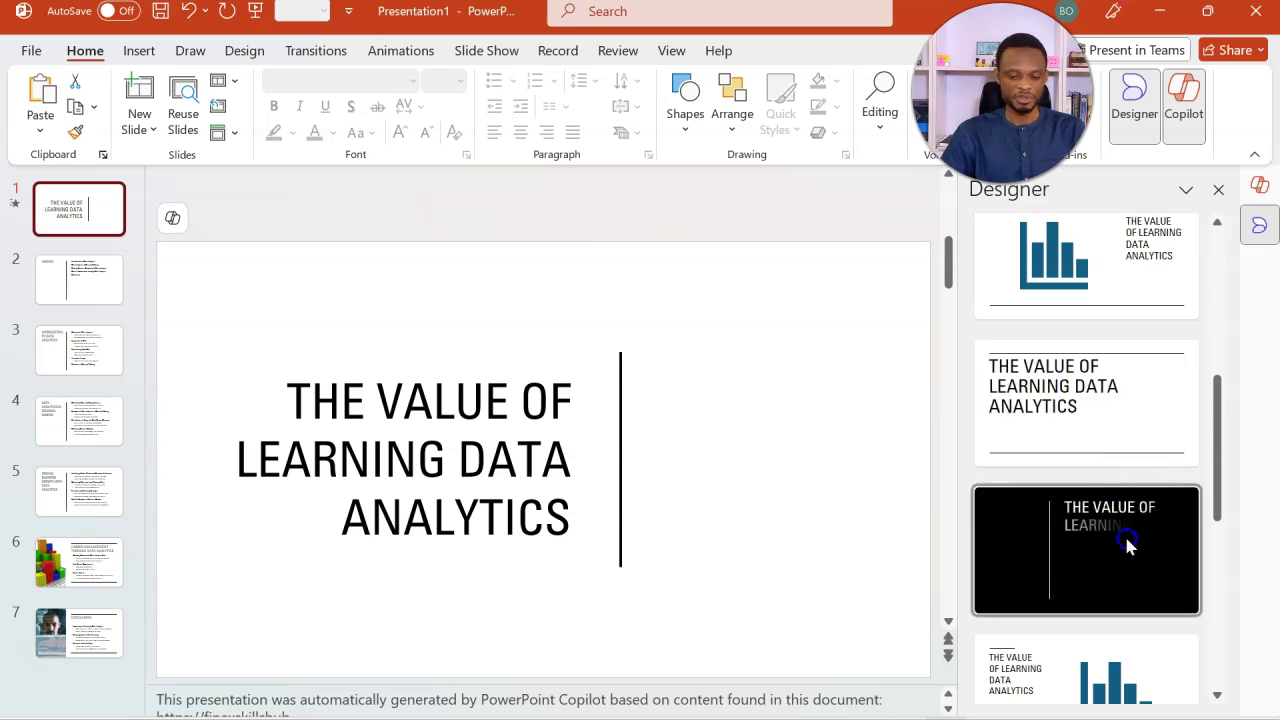
Step: Switch the title slide to the white design with a short underline beneath the title
scroll(1128, 545, down, 4)
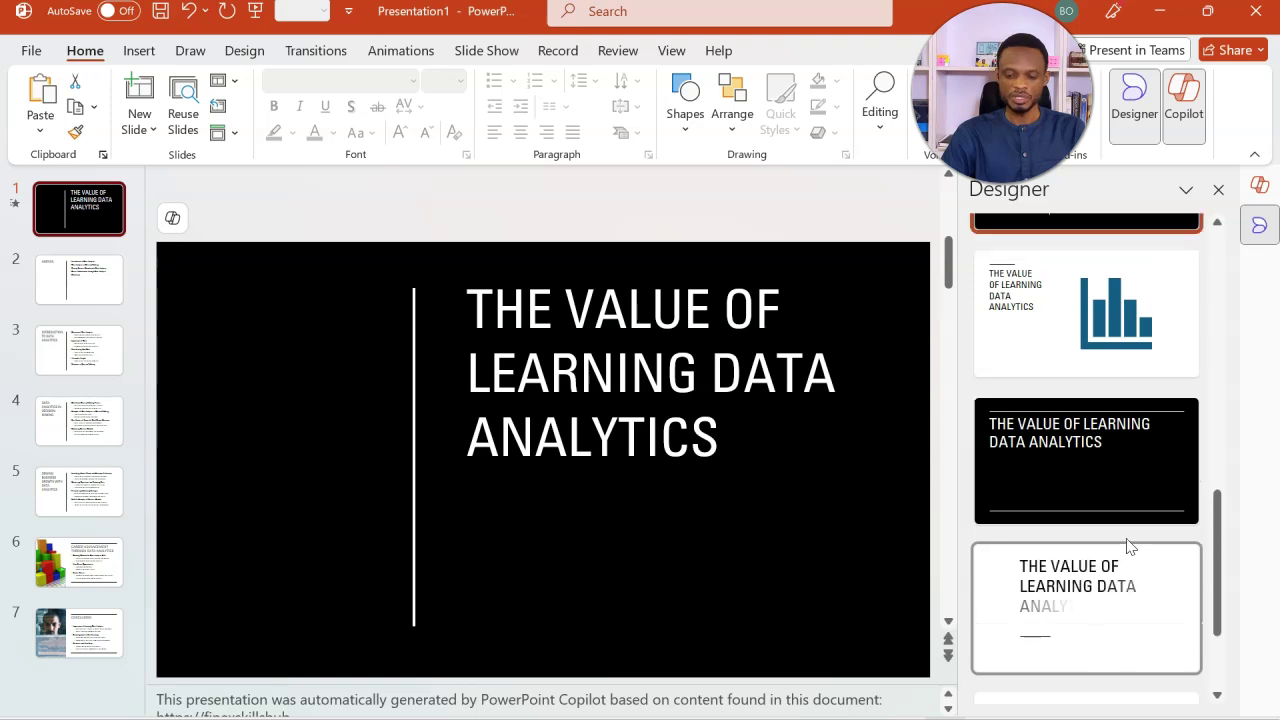
click(1124, 610)
click(1124, 612)
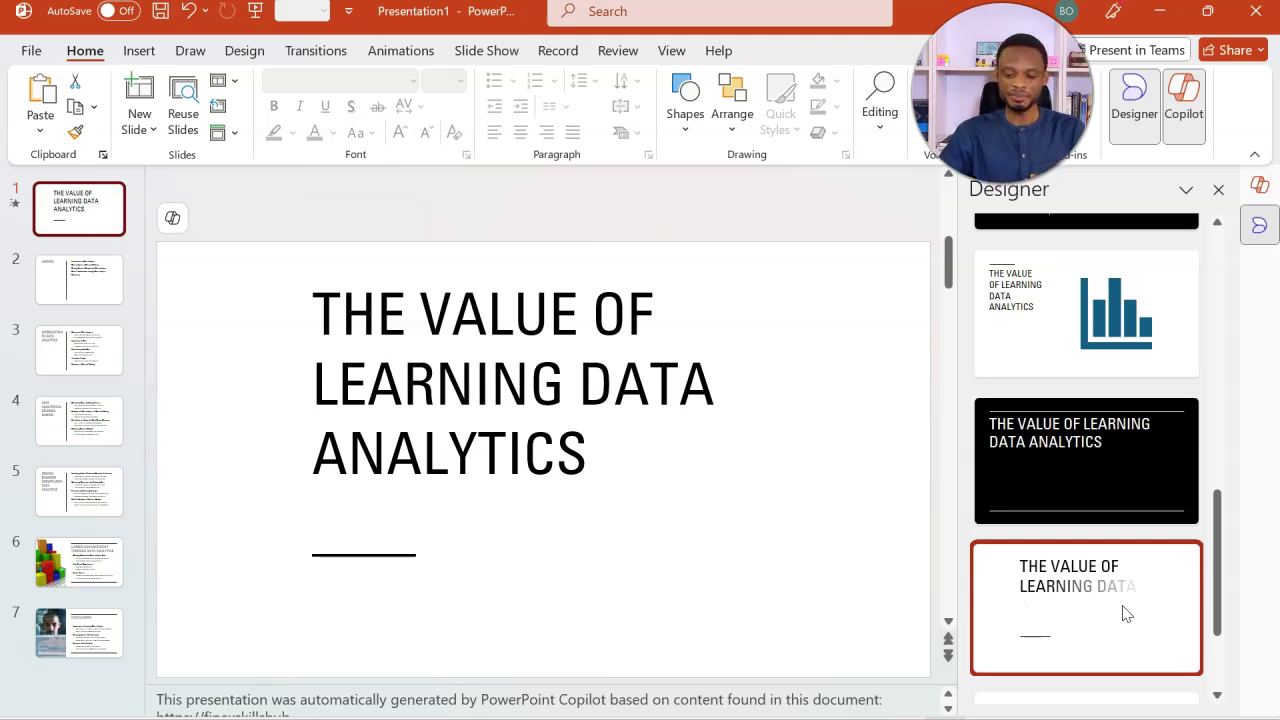
scroll(1123, 609, up, 1)
click(1107, 364)
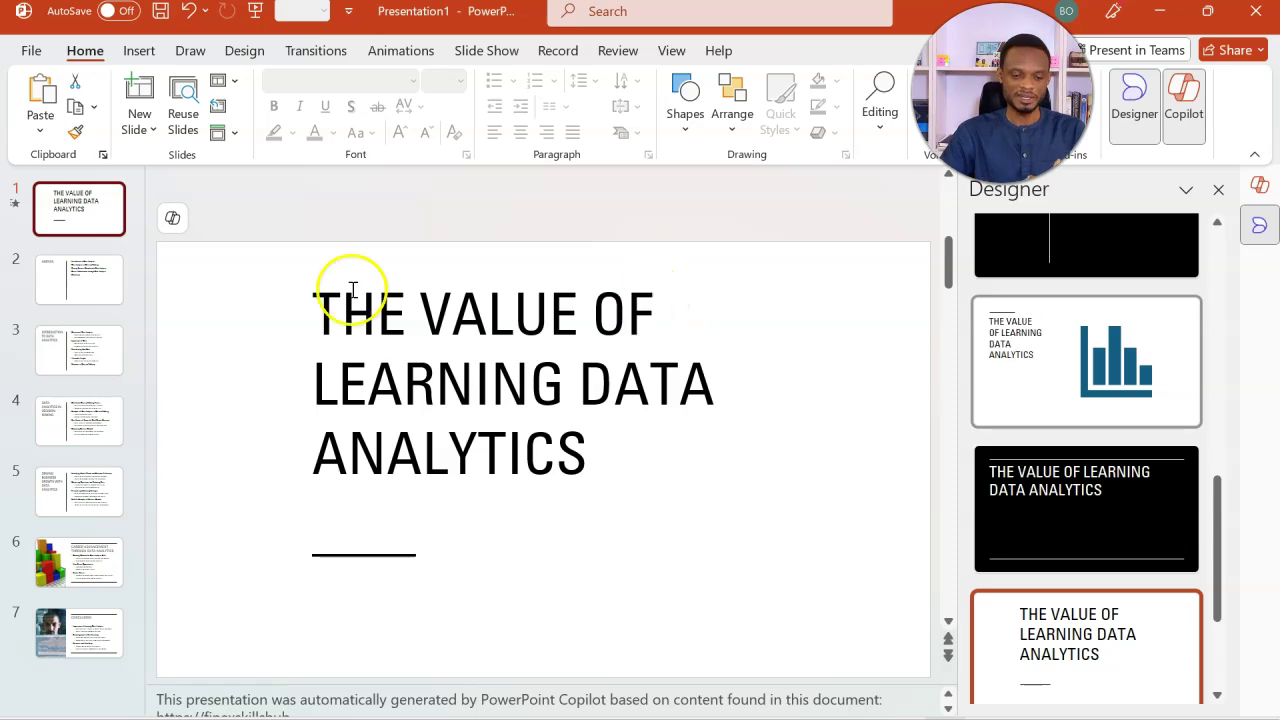
Step: Give the Agenda slide the Designer layout with a data-screen photo filling the right half
click(112, 283)
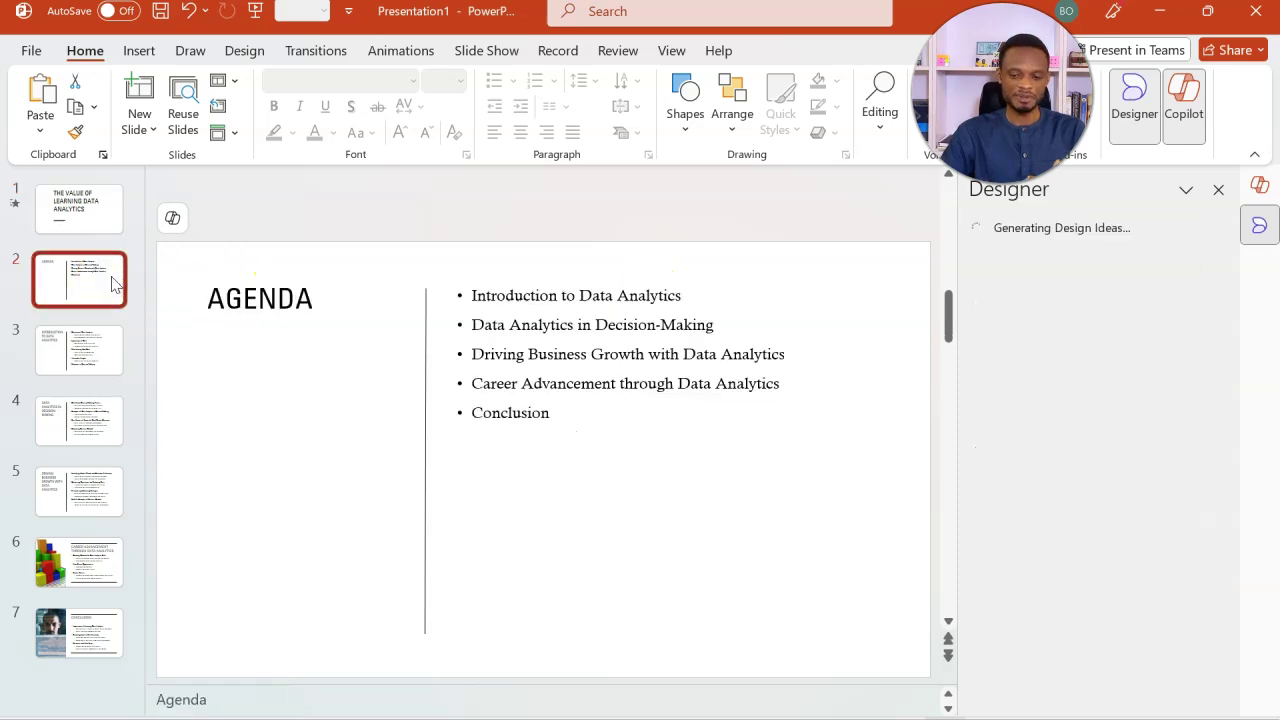
click(357, 303)
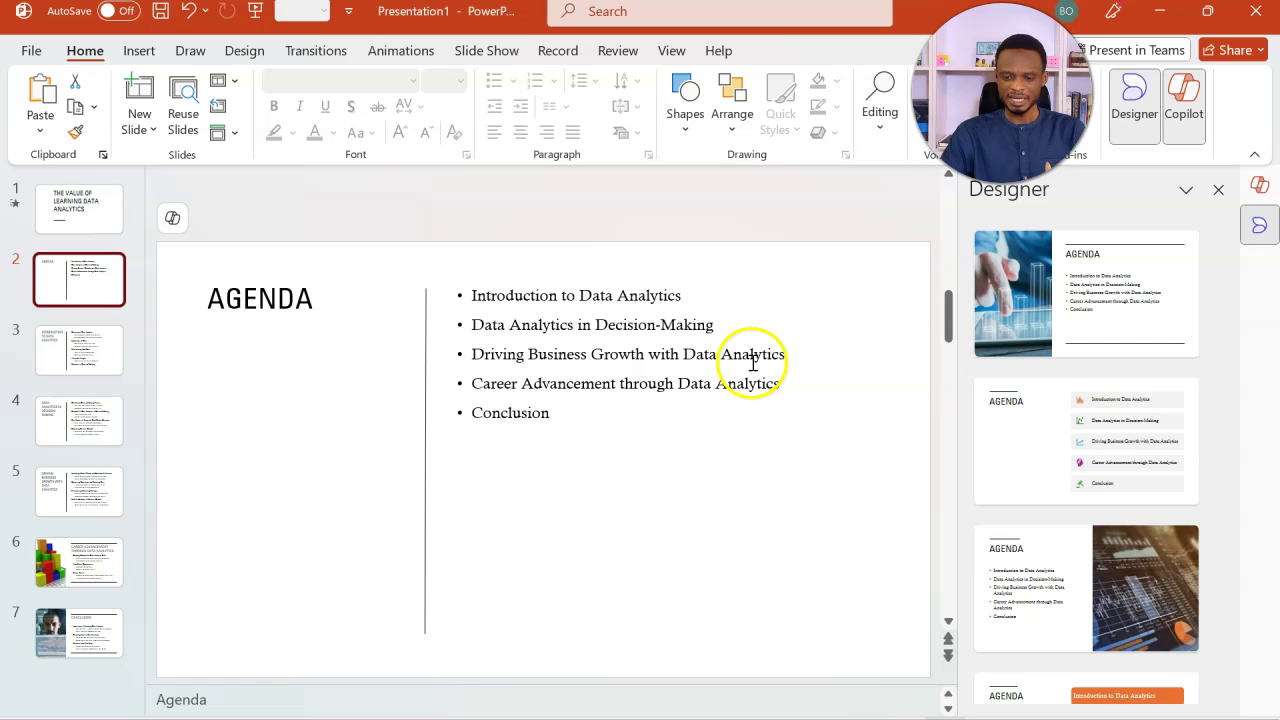
click(1073, 315)
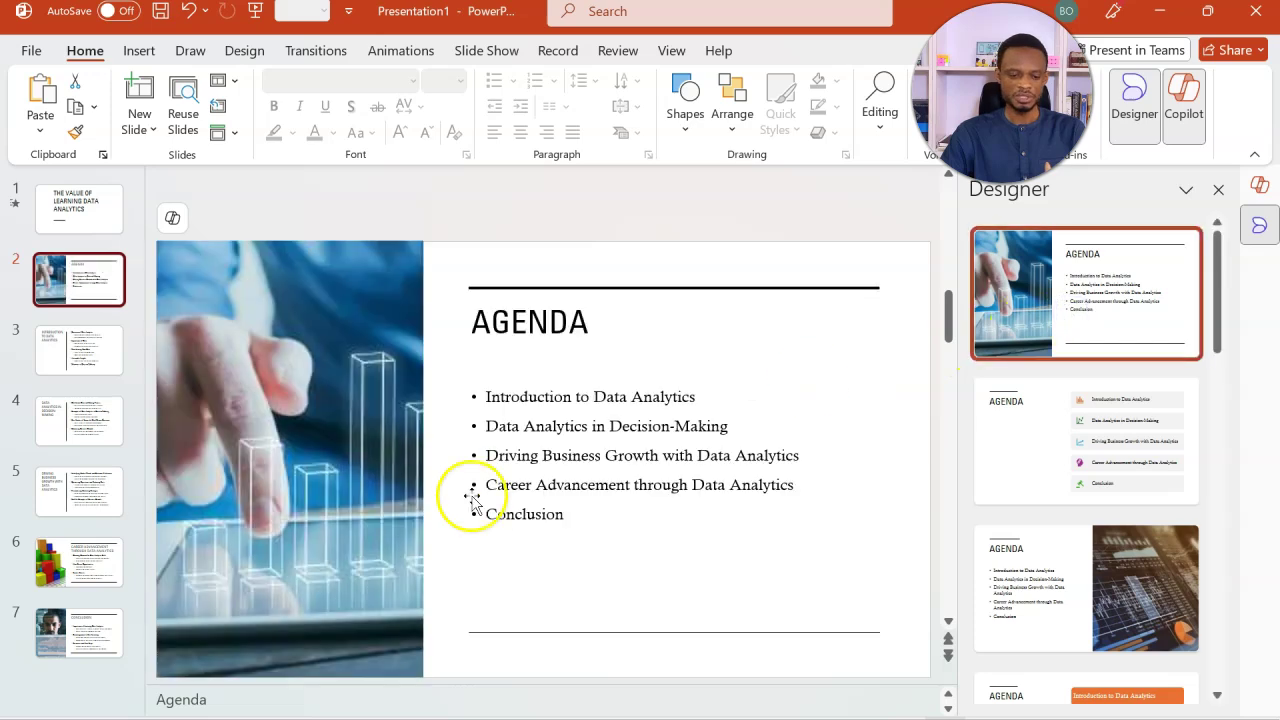
click(1088, 566)
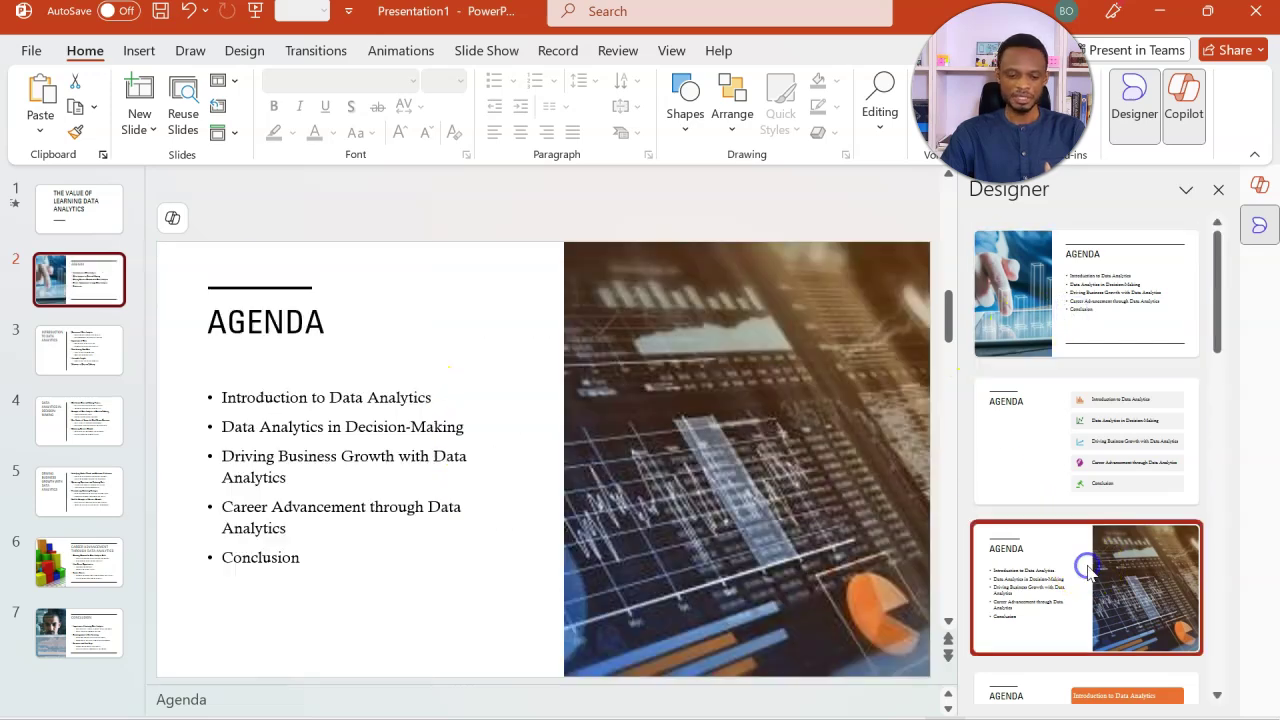
click(793, 484)
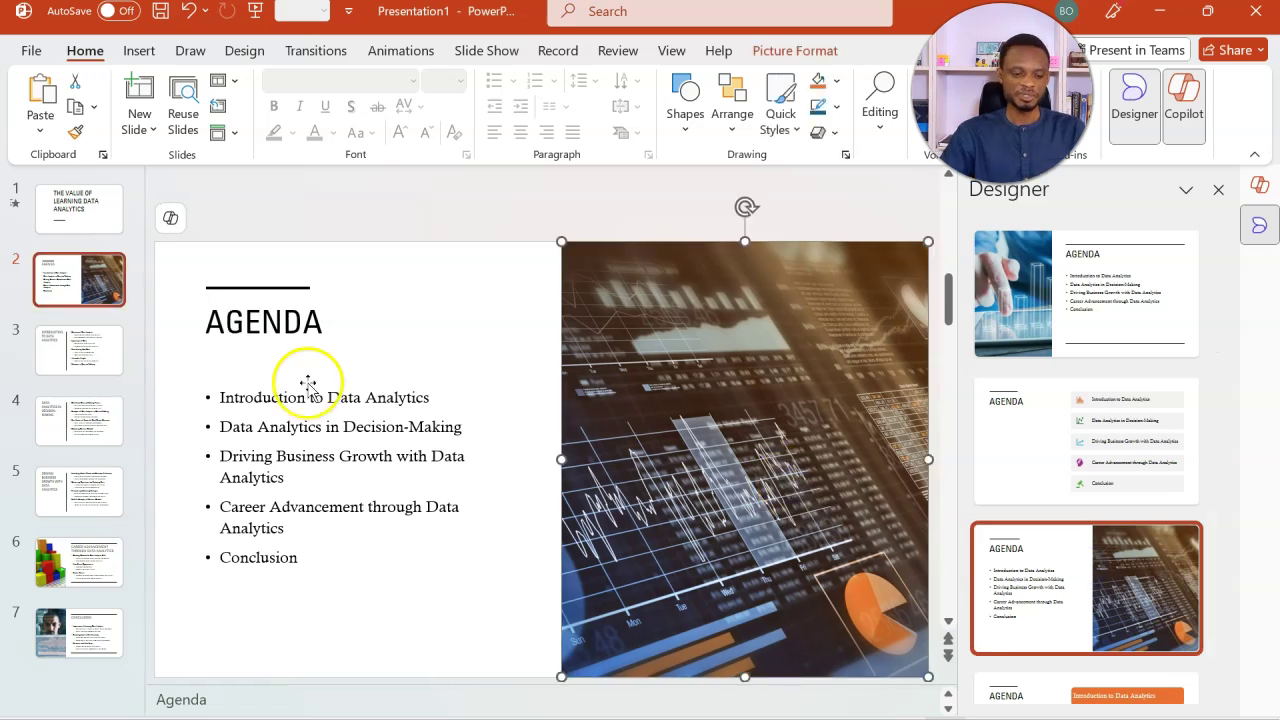
click(86, 345)
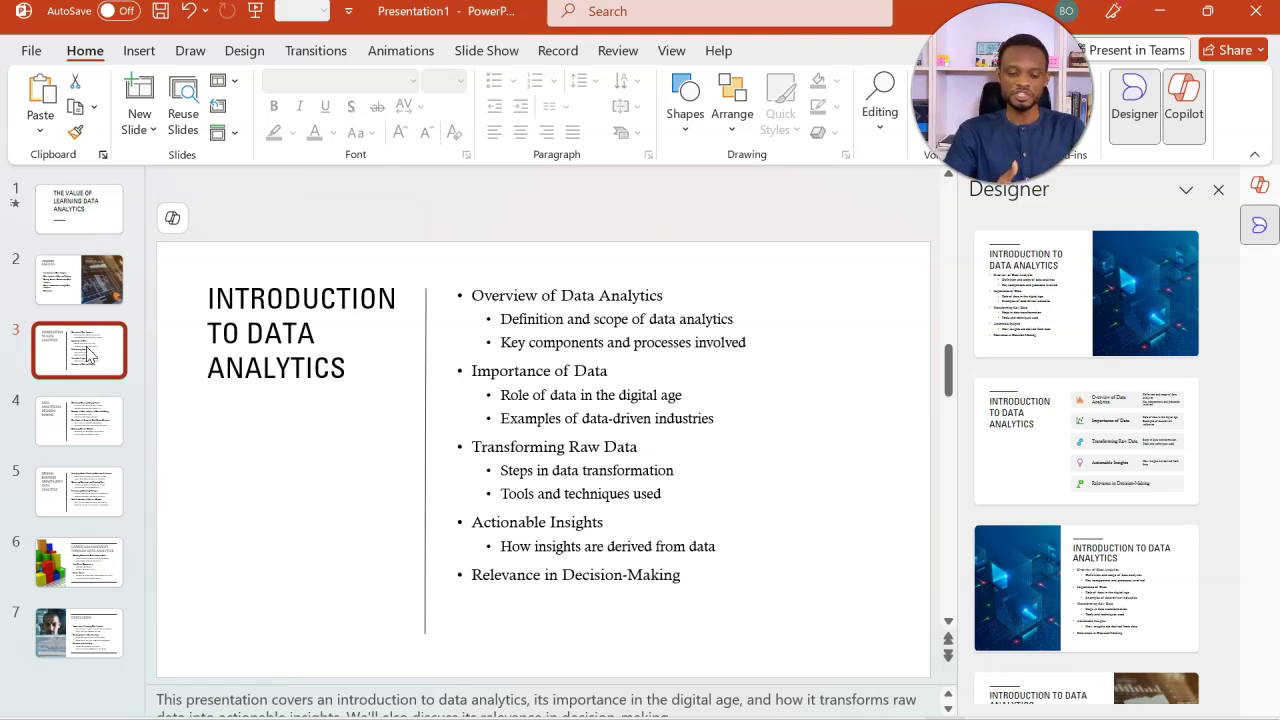
click(100, 300)
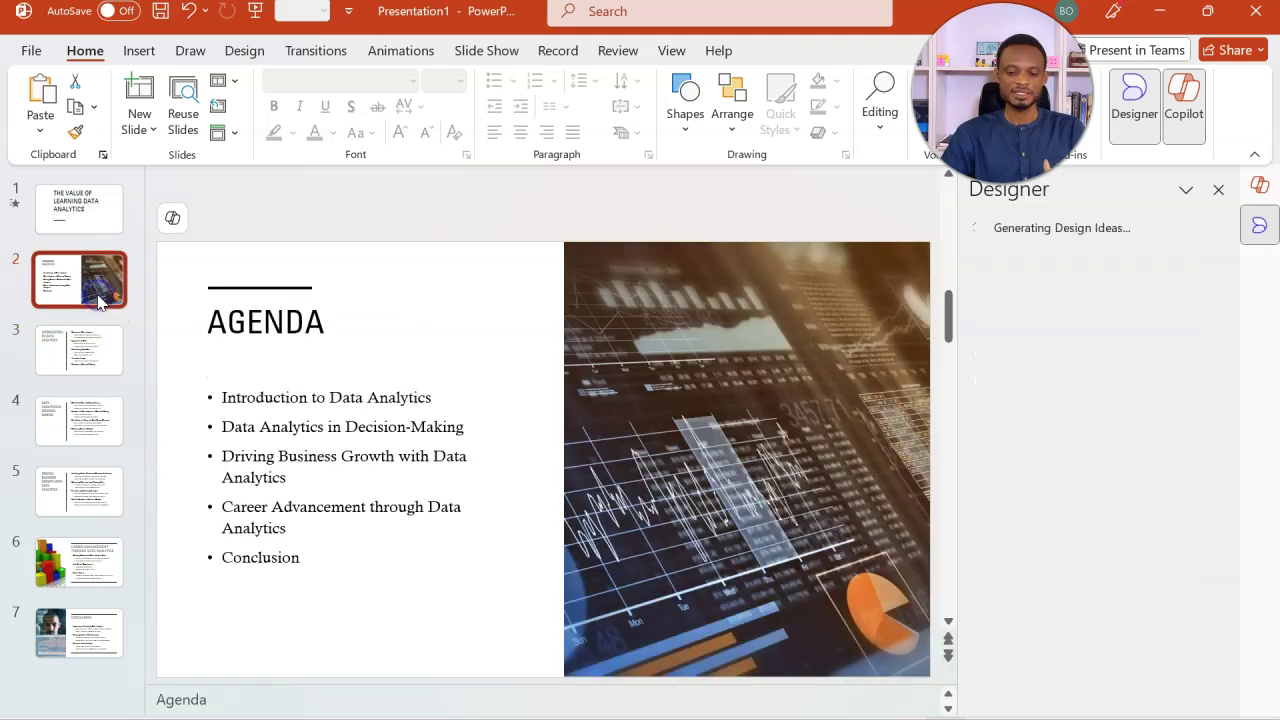